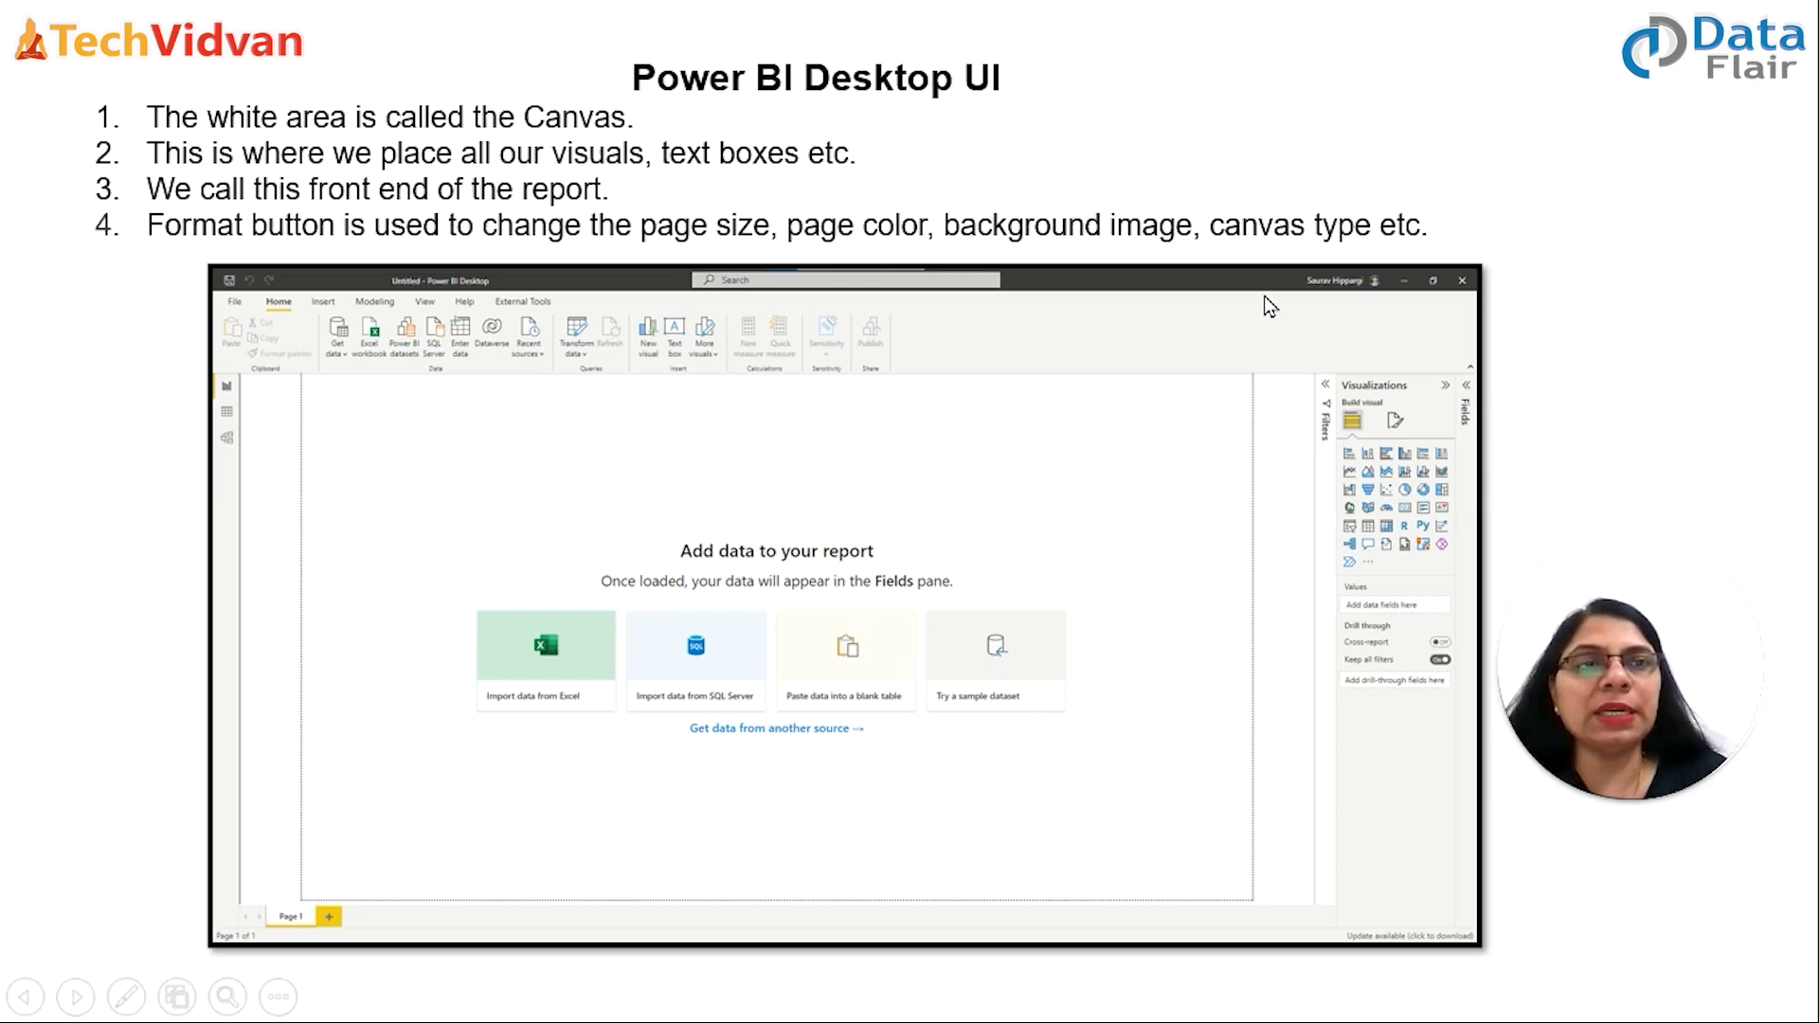
- Exit the slideshow back to editing slide 12, 'Power BI Desktop UI'
key("Escape")
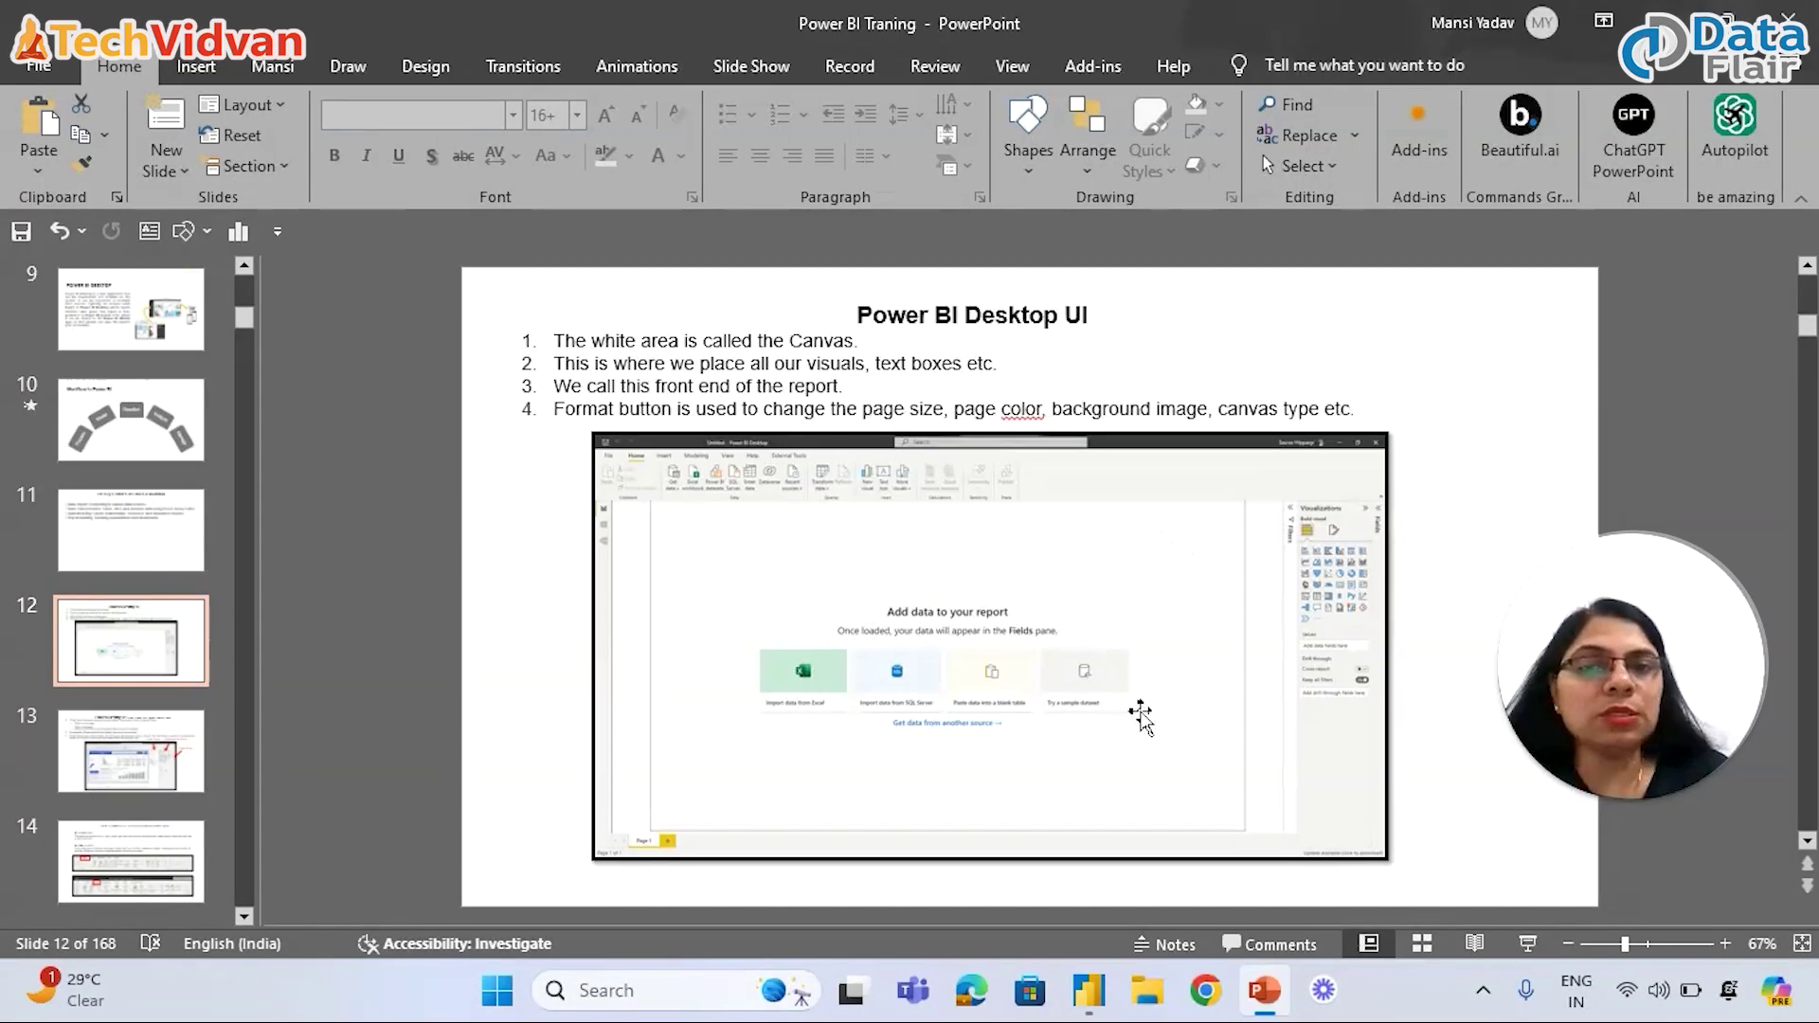
- Switch to the browser's Power BI Desktop download page (version 2.136.1202.0) and scroll through it
left_click(1098, 993)
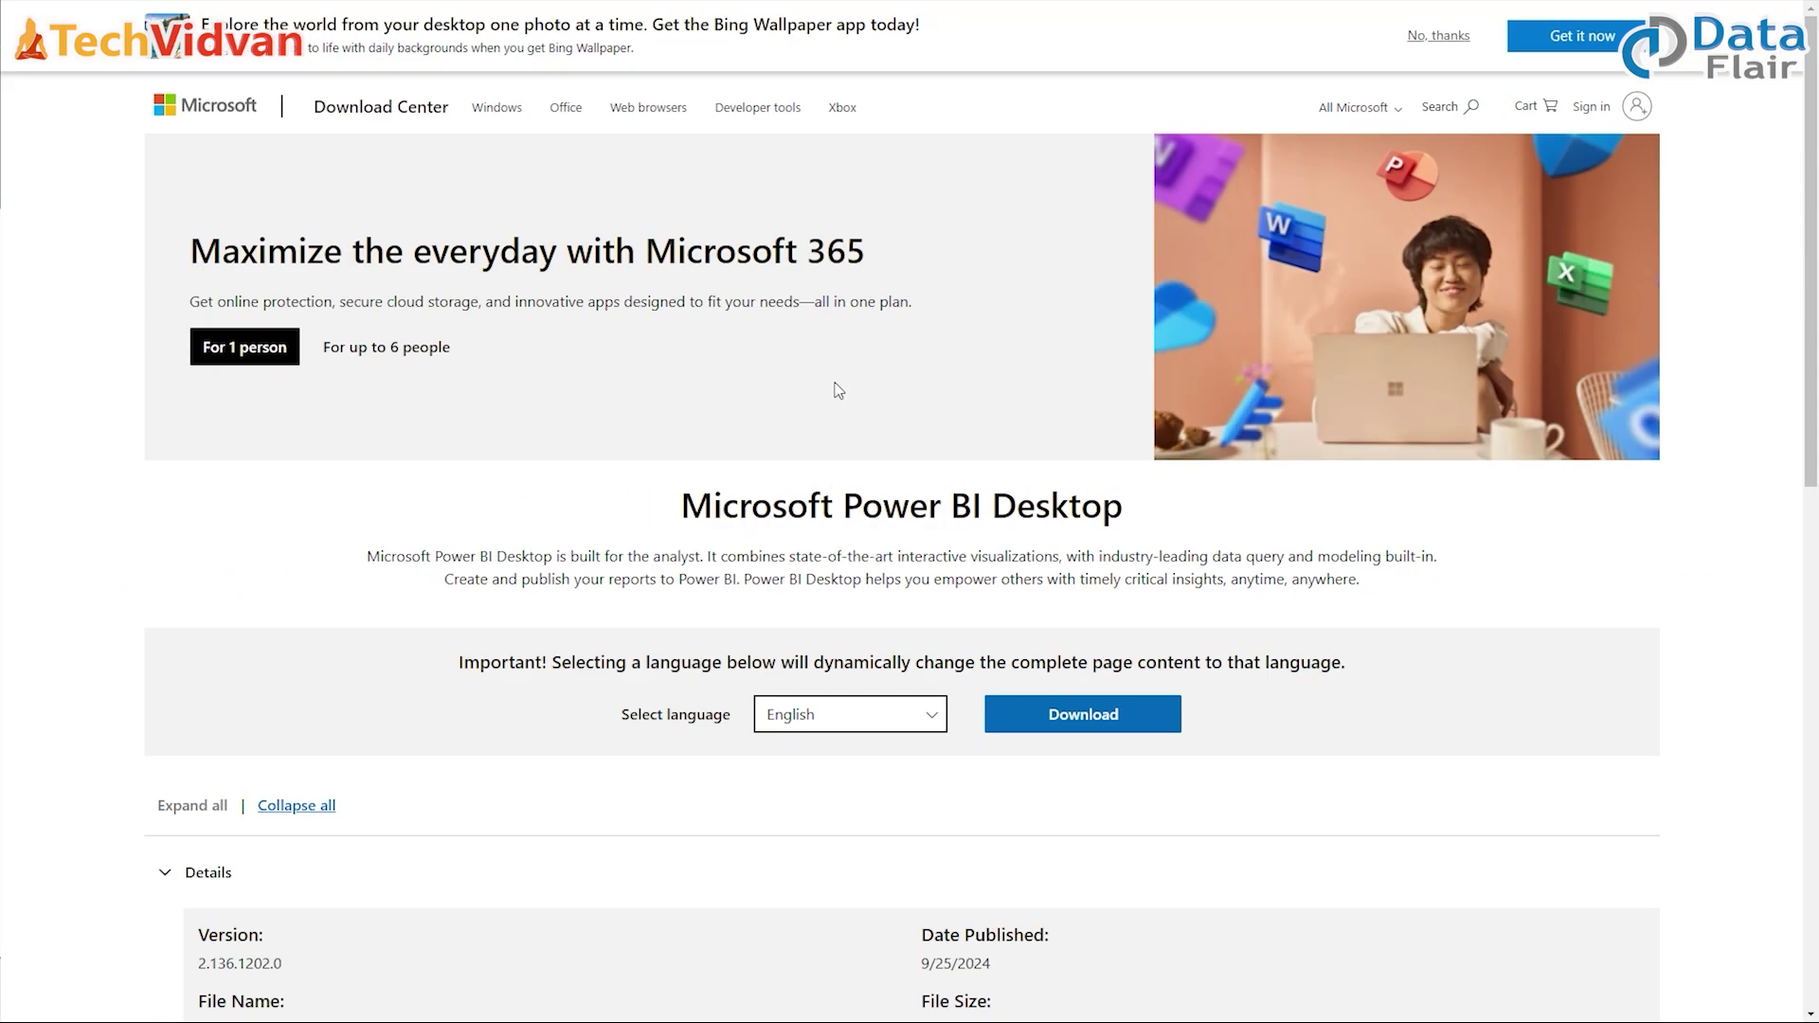
scroll(843, 391, "down", 3)
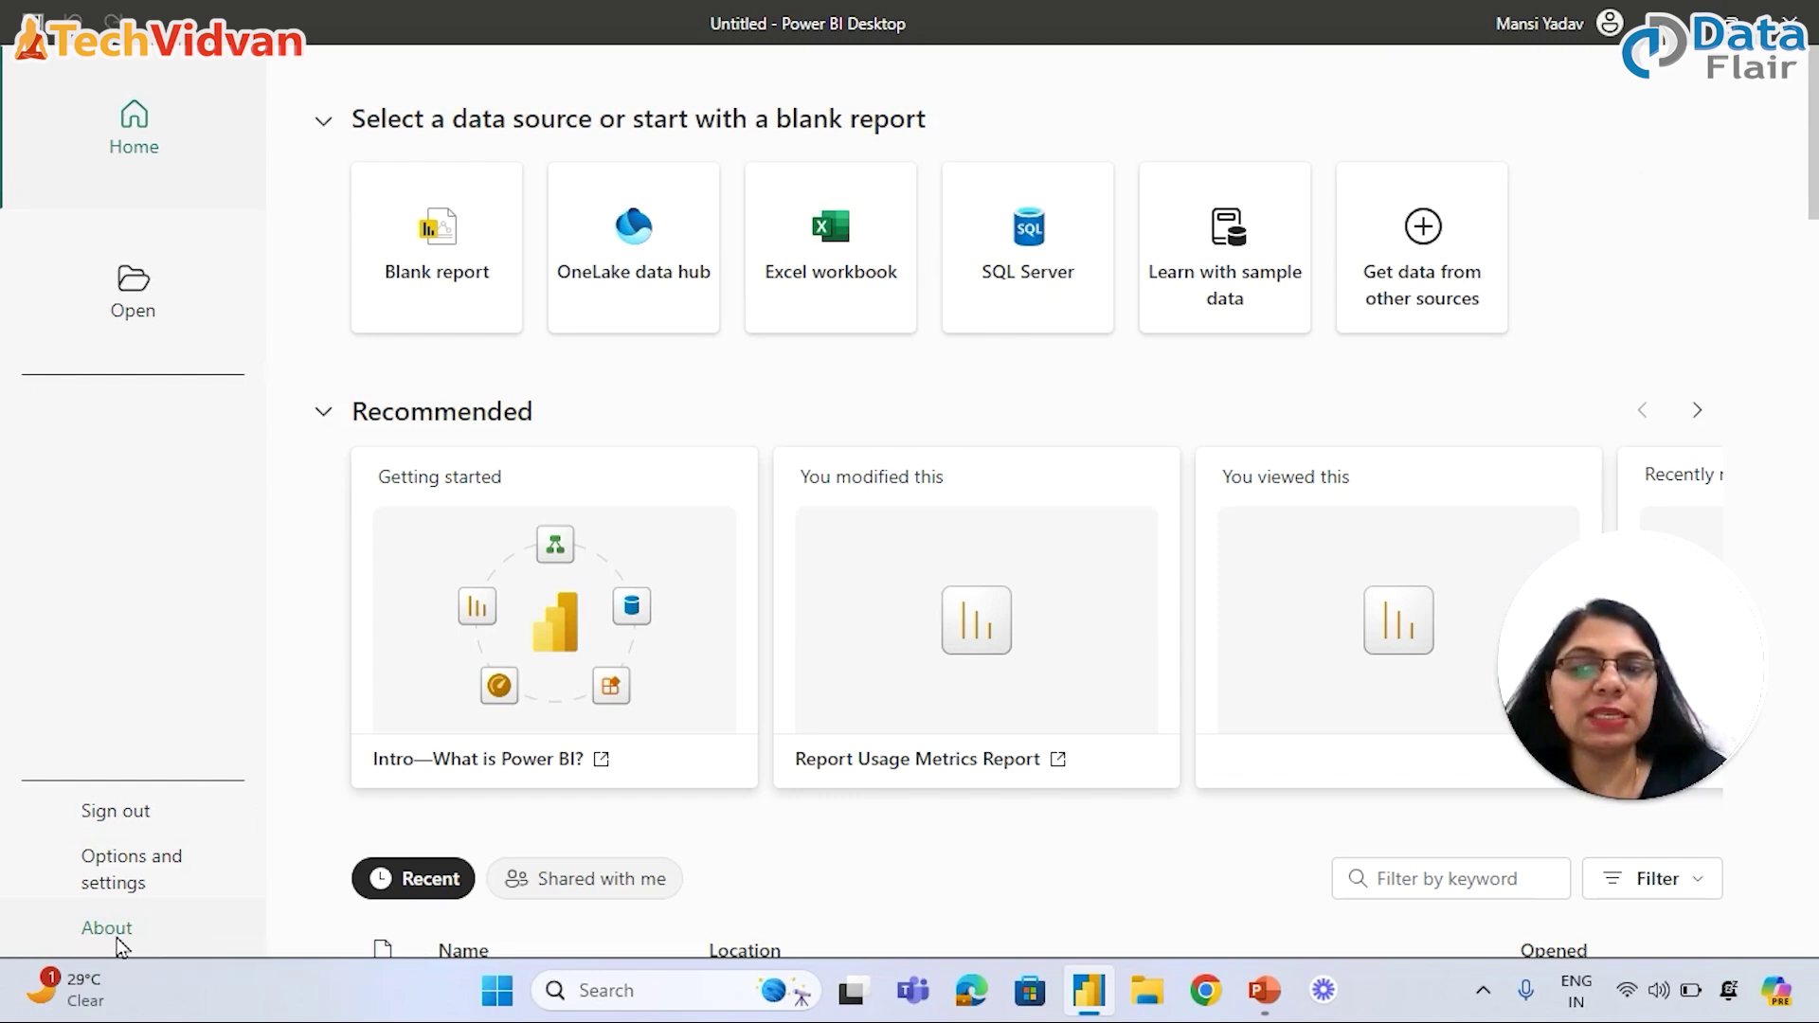
- Check the About box's version 2.135.7627.0 64-bit (August, 2024), then open the File backstage
key("Escape")
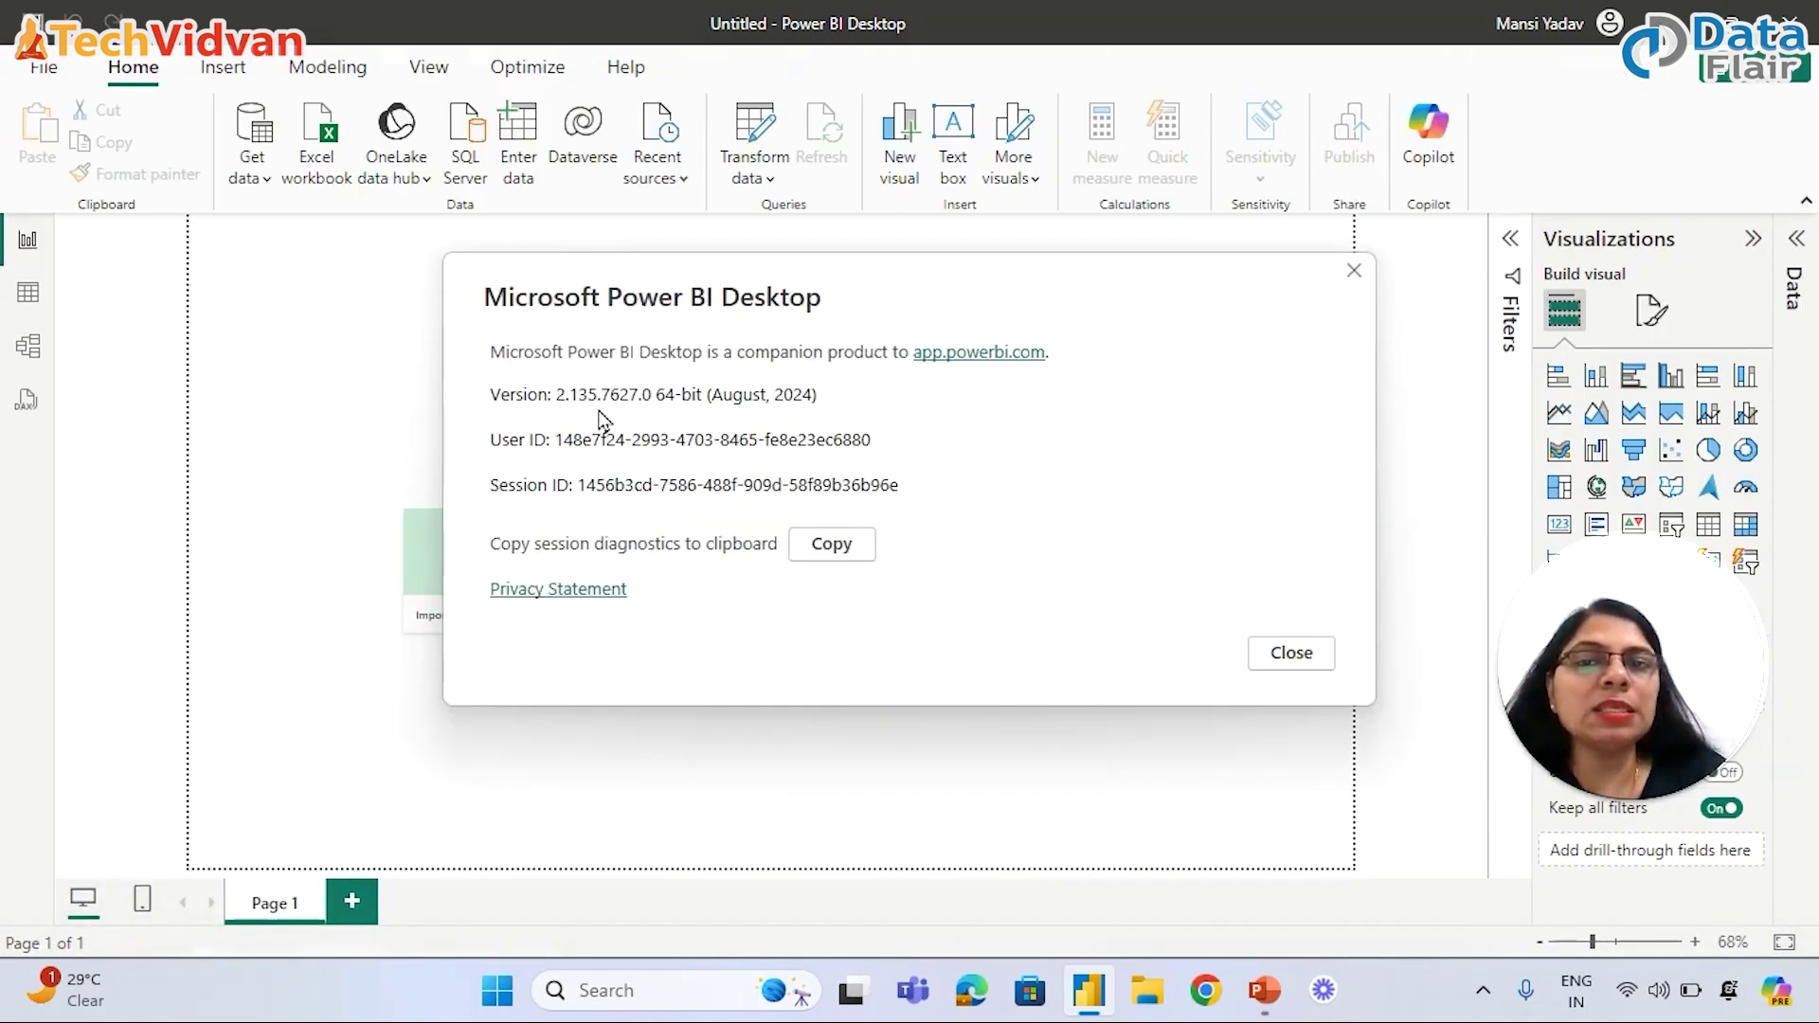
left_click_drag(489, 395, 855, 407)
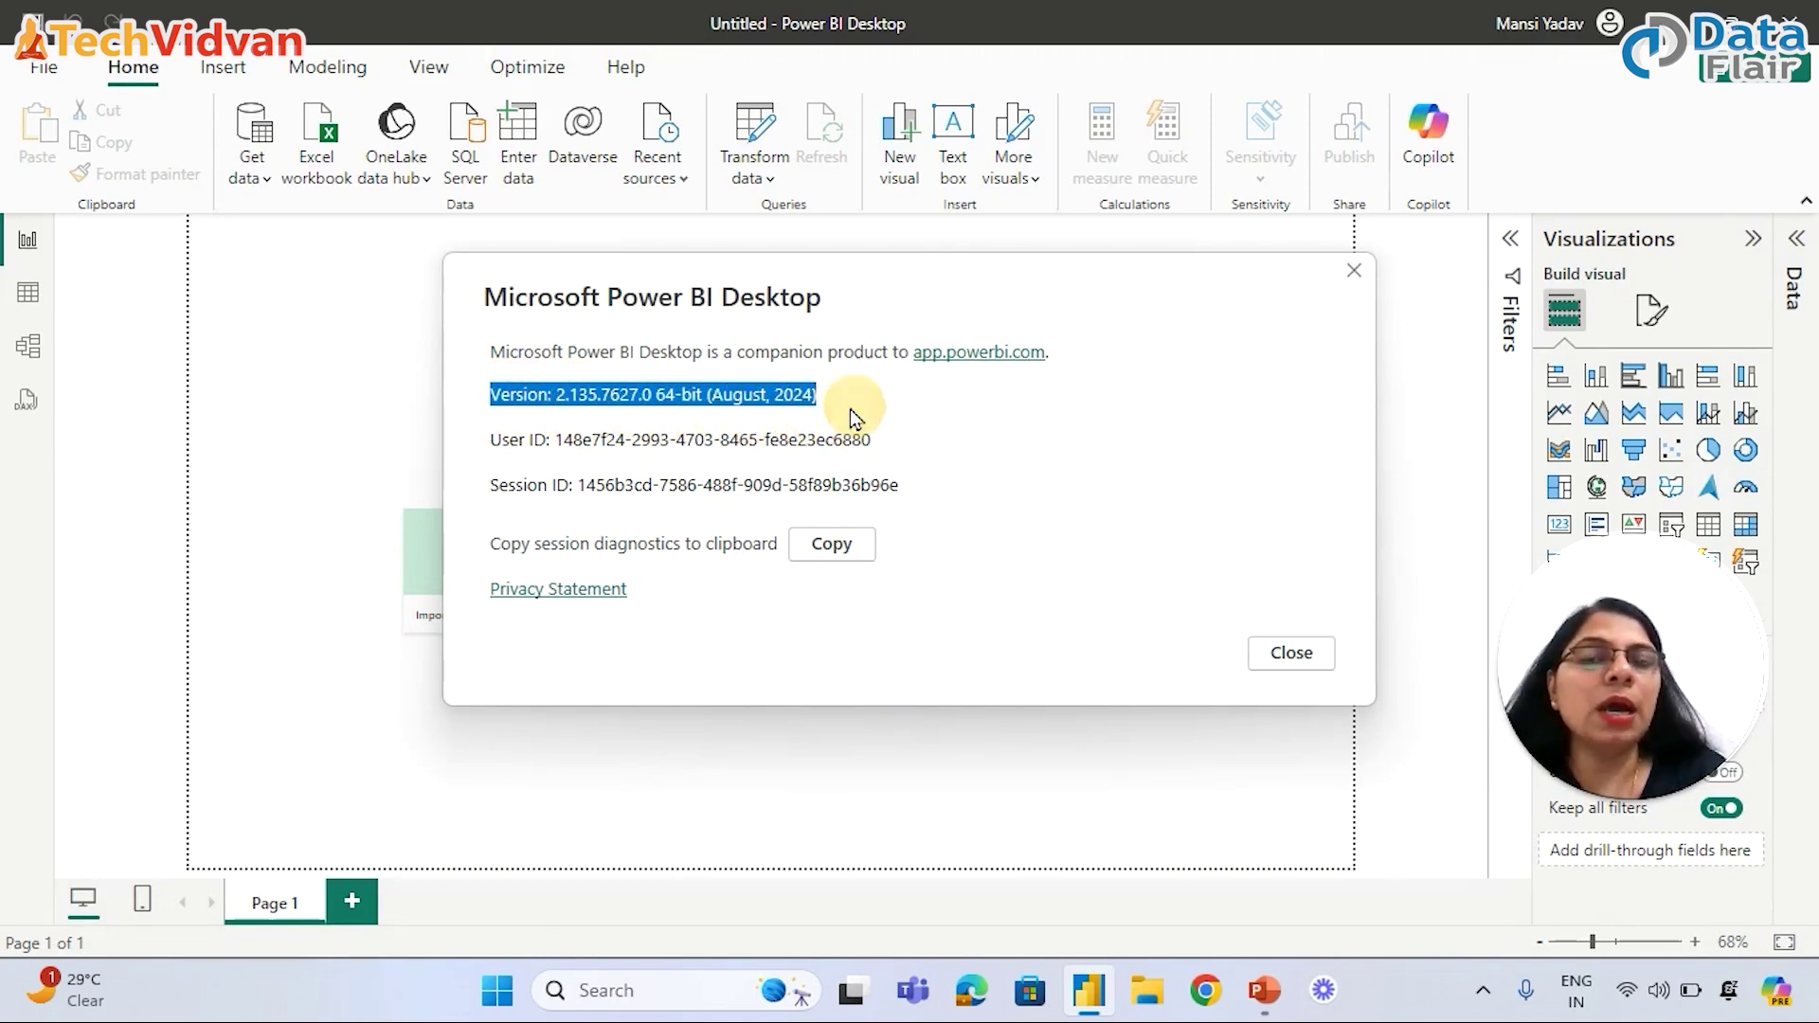
left_click(732, 398)
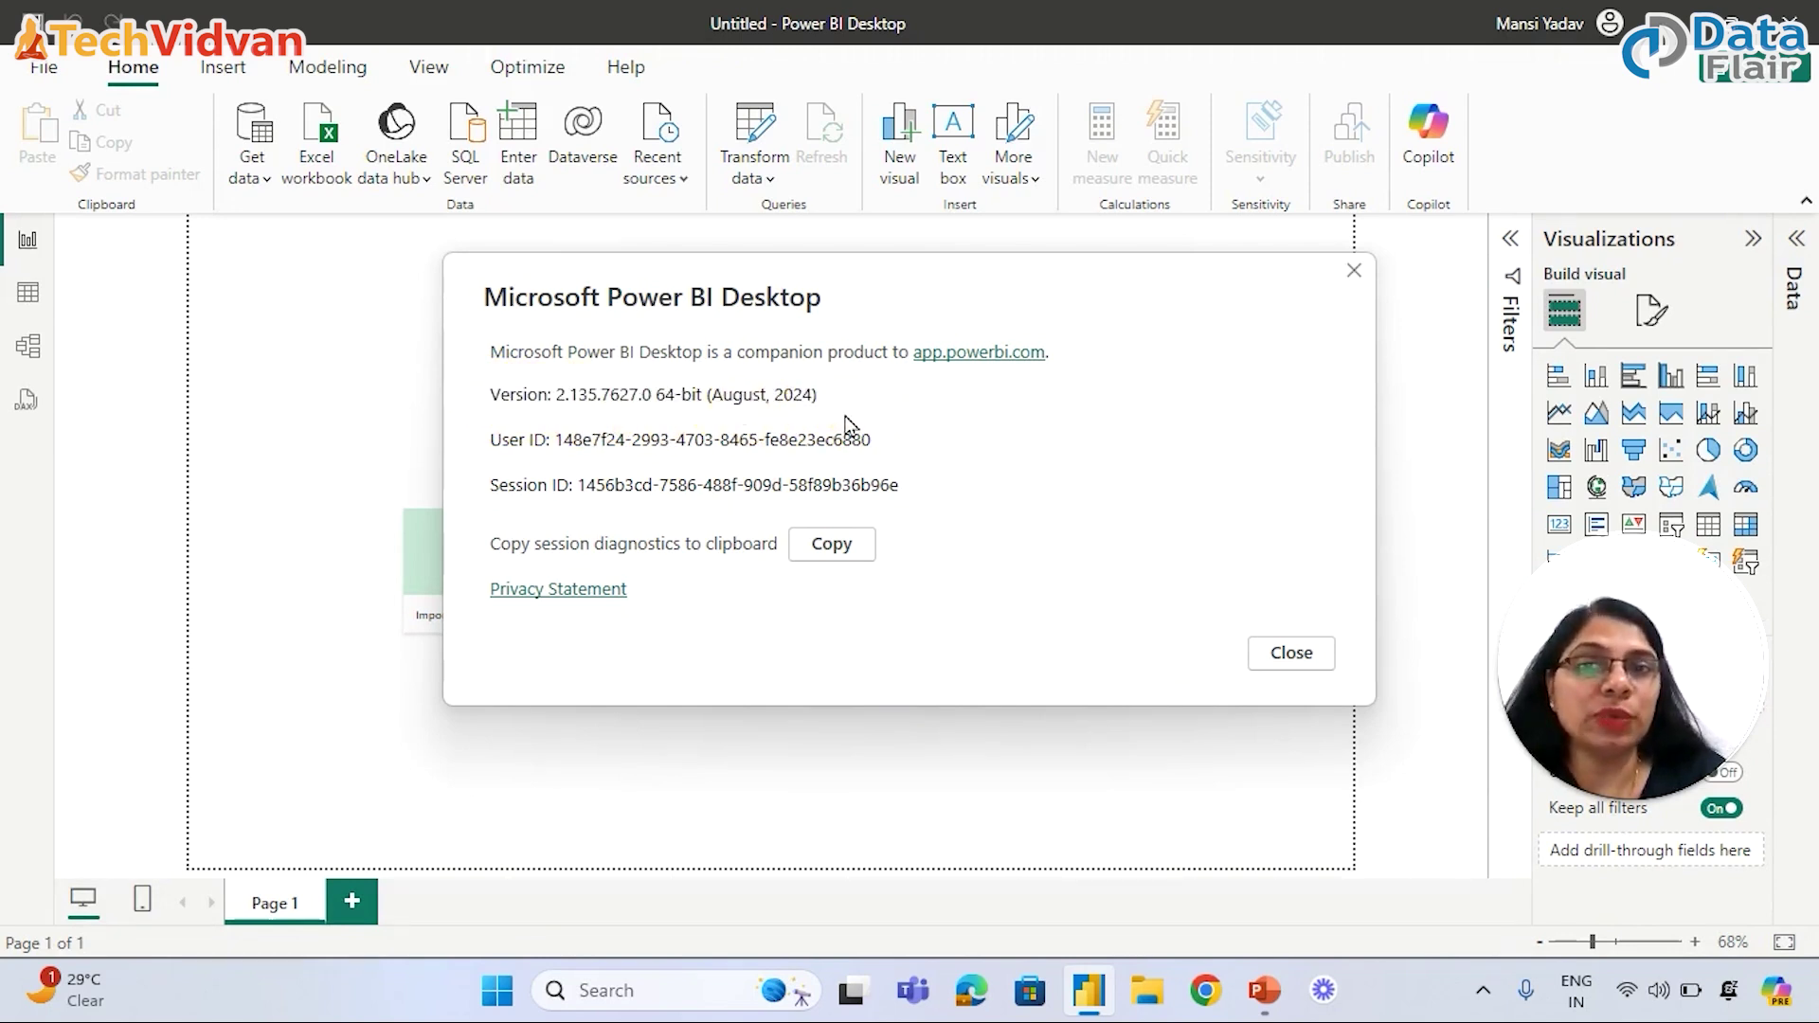
left_click(1304, 662)
left_click(45, 73)
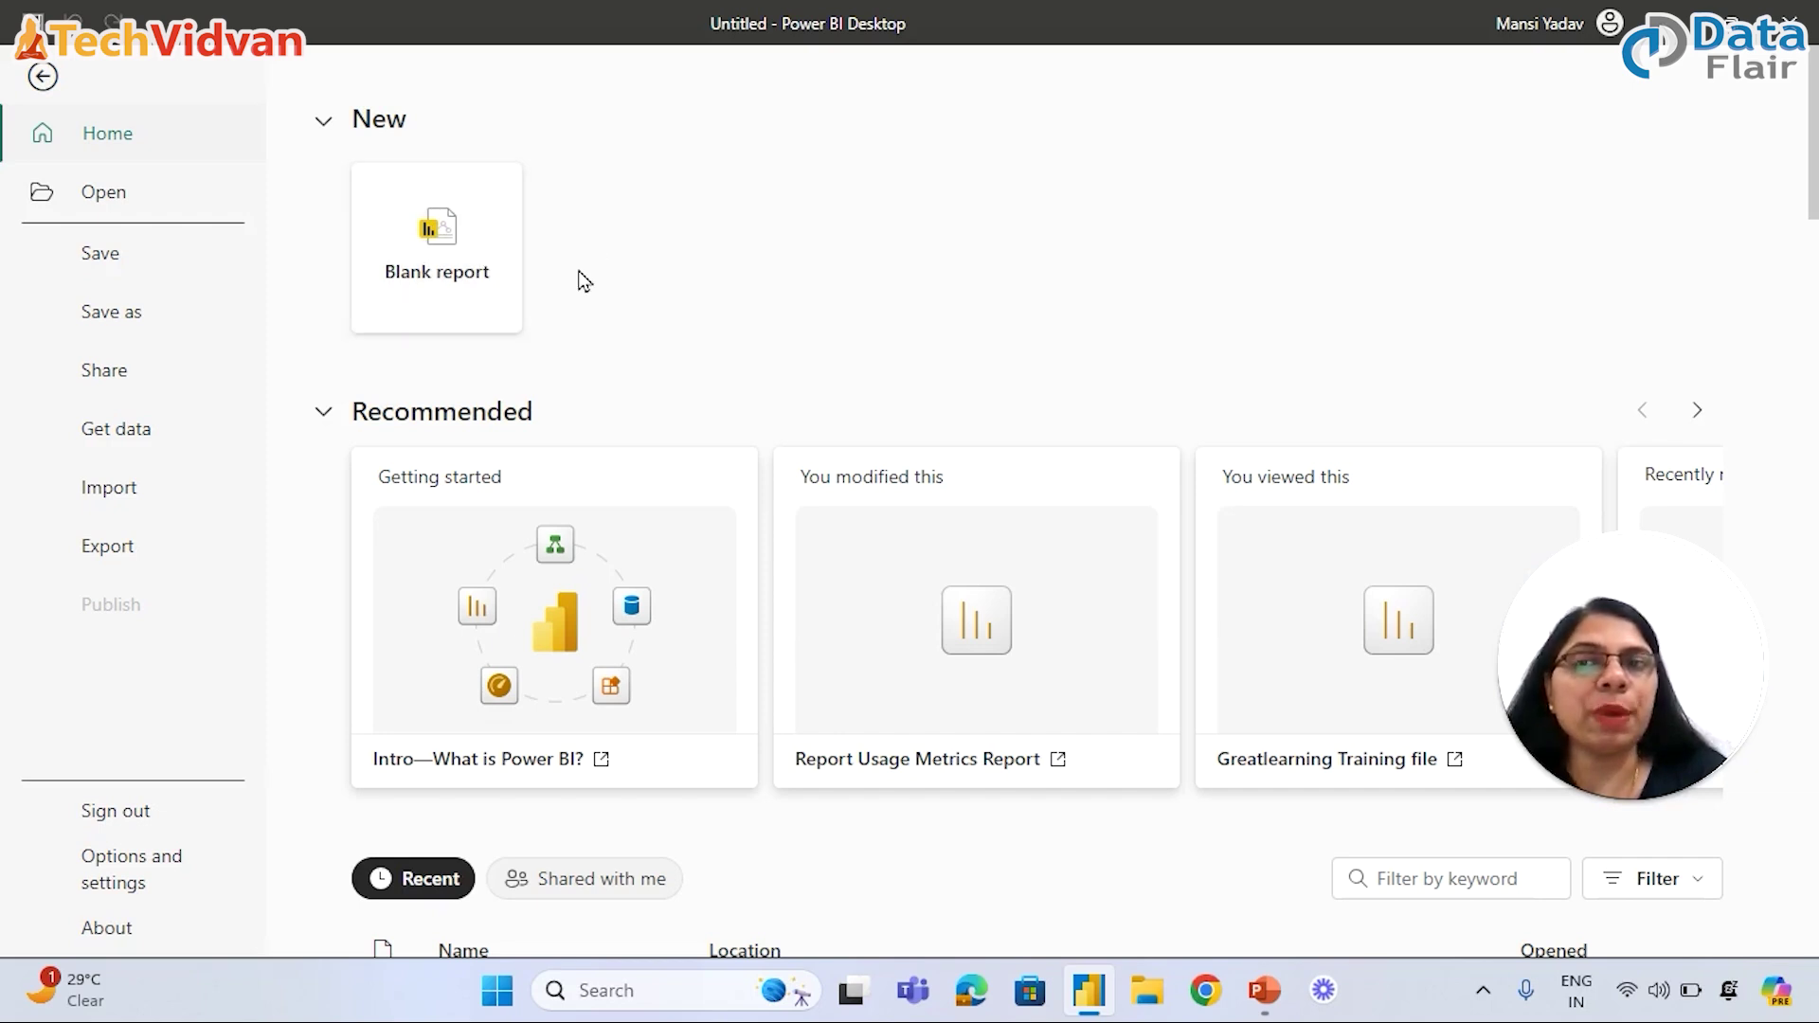
- Create a blank report, minimize the loading splash, and bring up the Windows Start menu
left_click(439, 250)
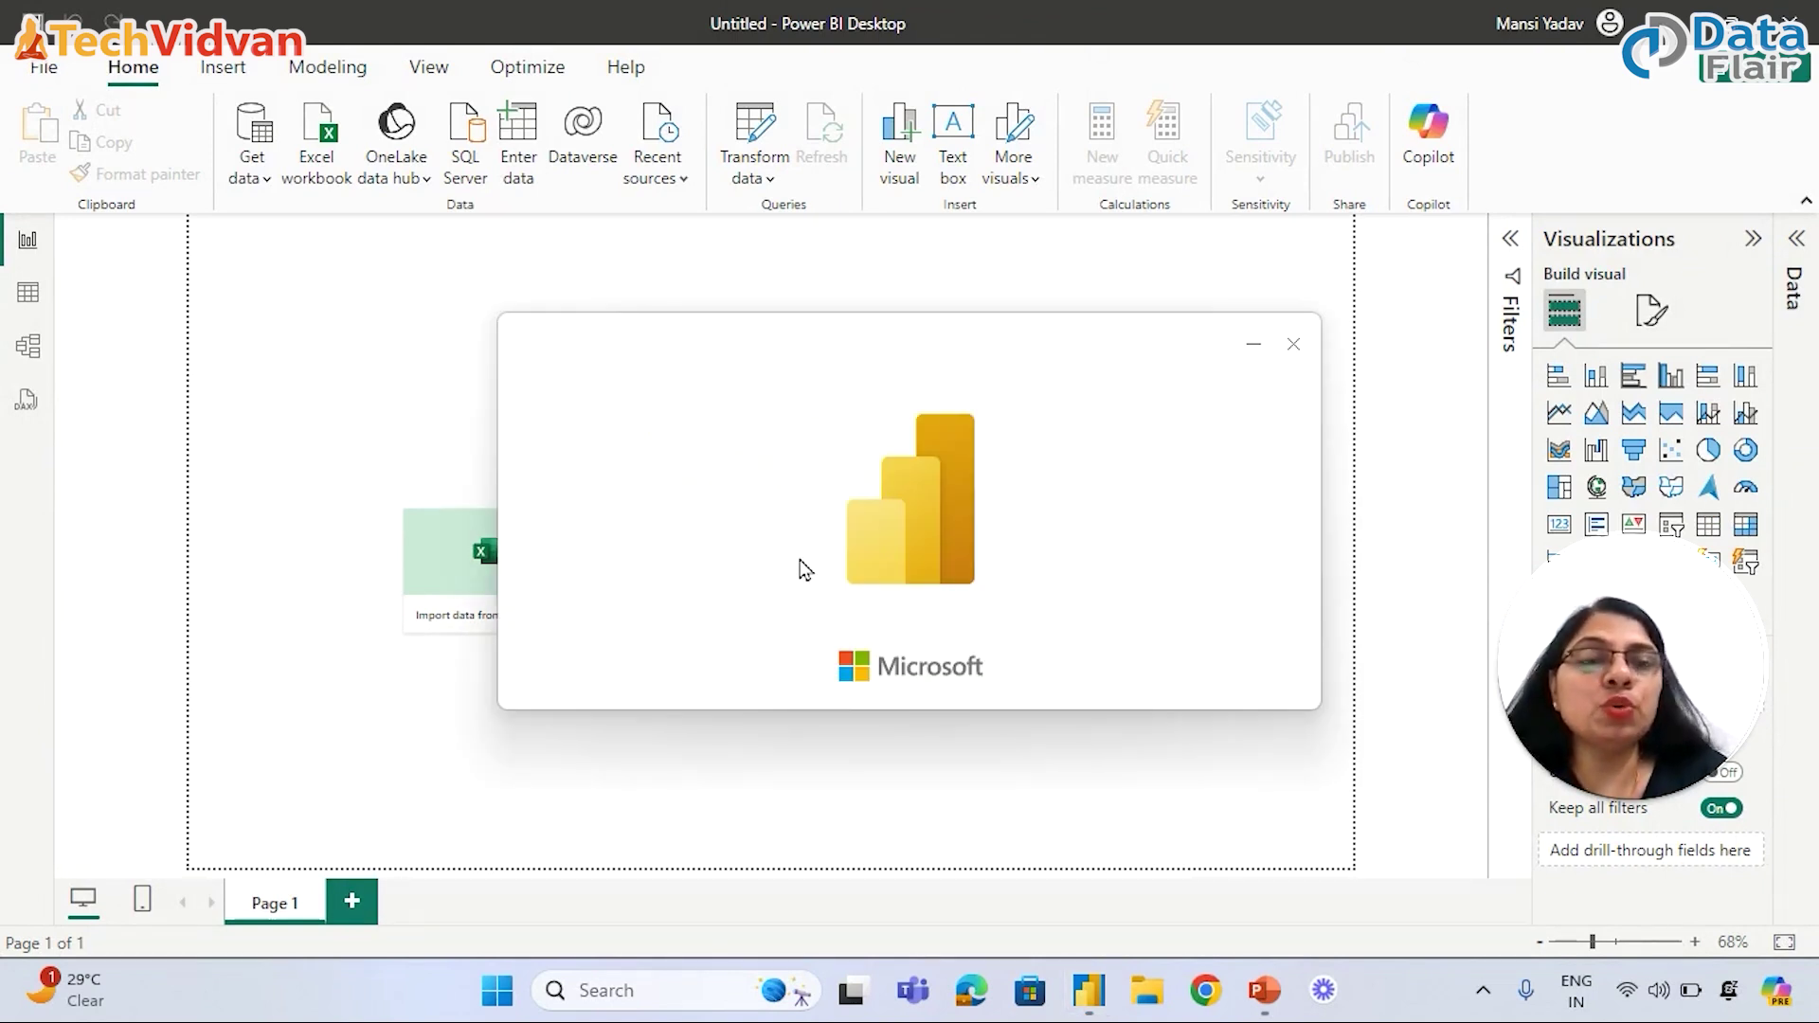
left_click(1253, 345)
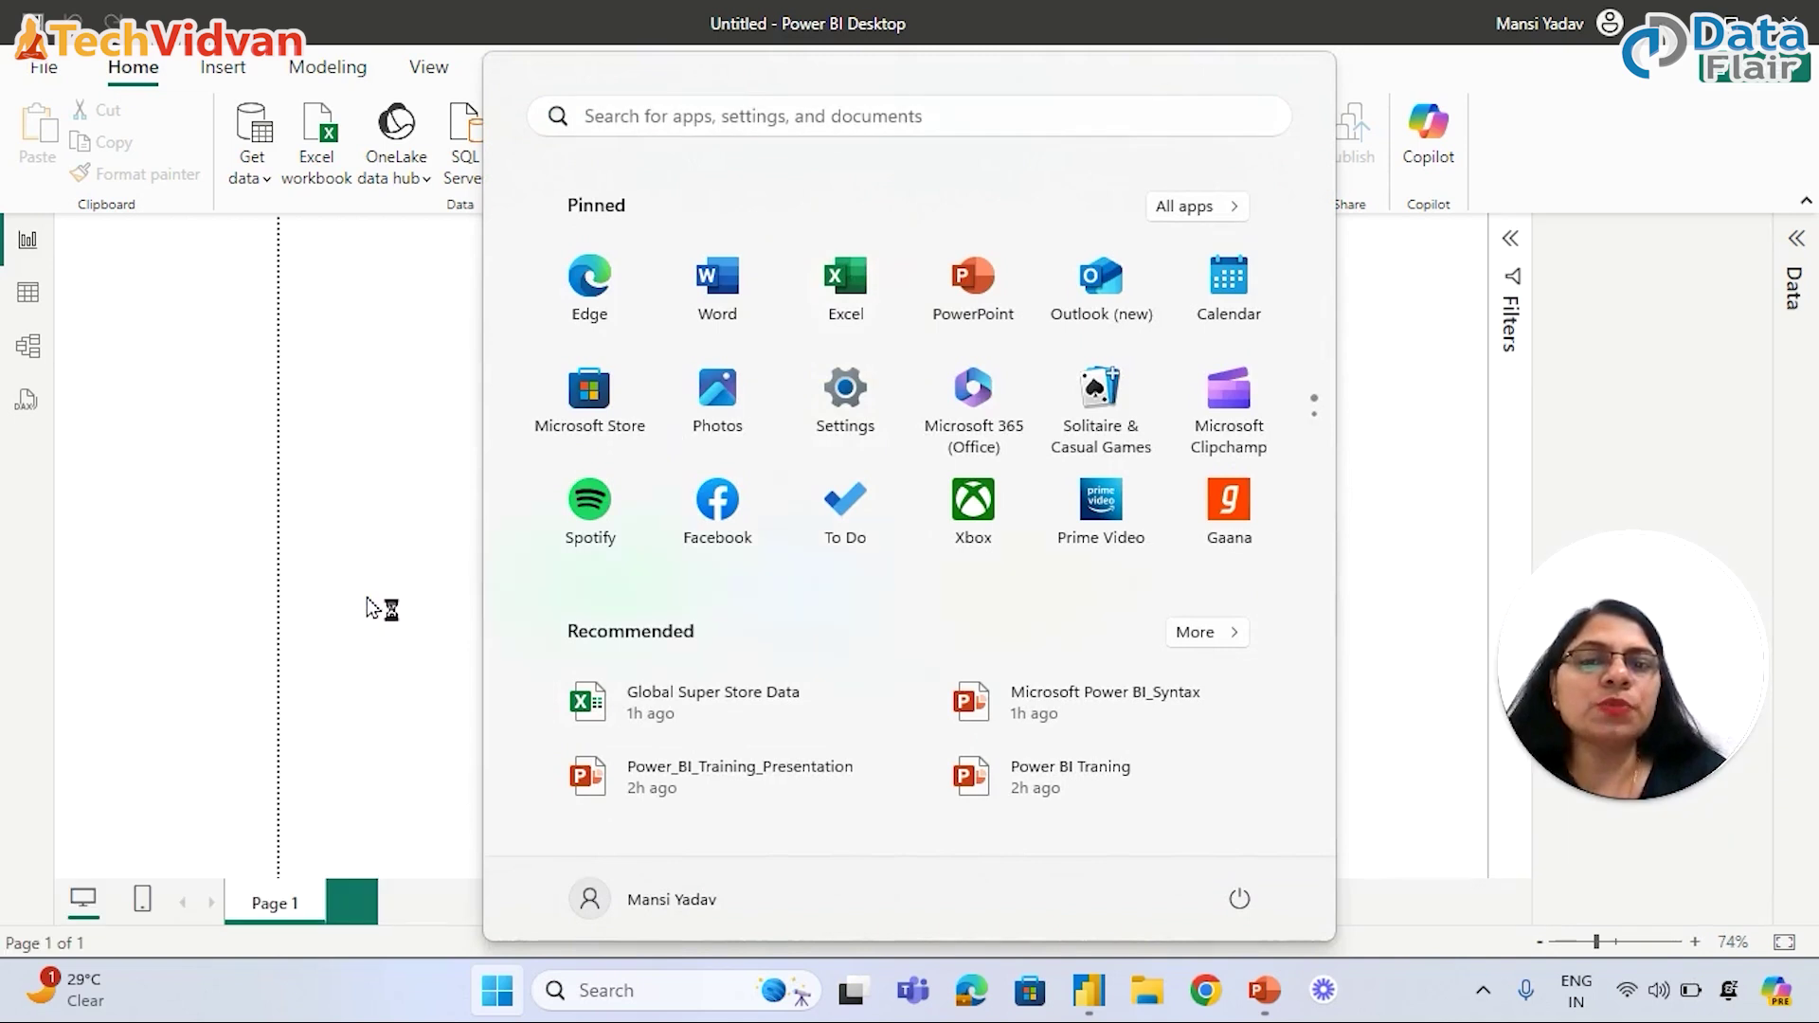
left_click(367, 599)
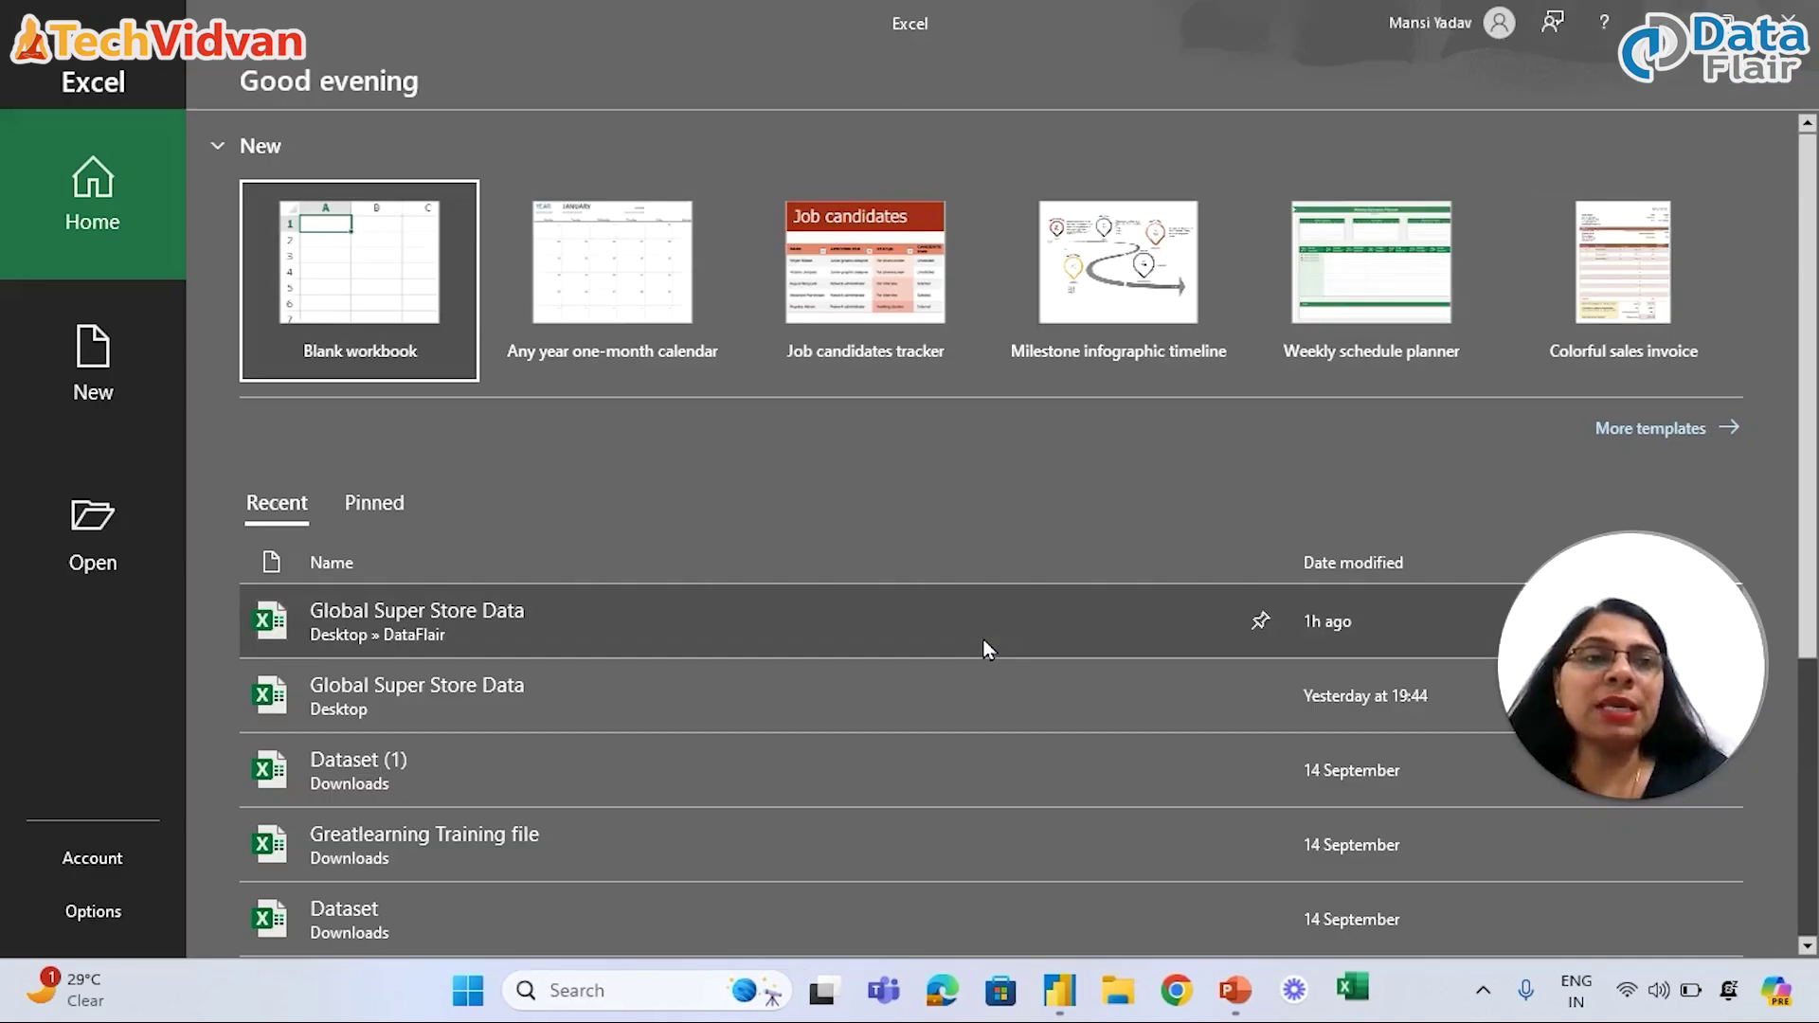
- Launch Excel from Start and create the blank workbook Book1
left_click(359, 243)
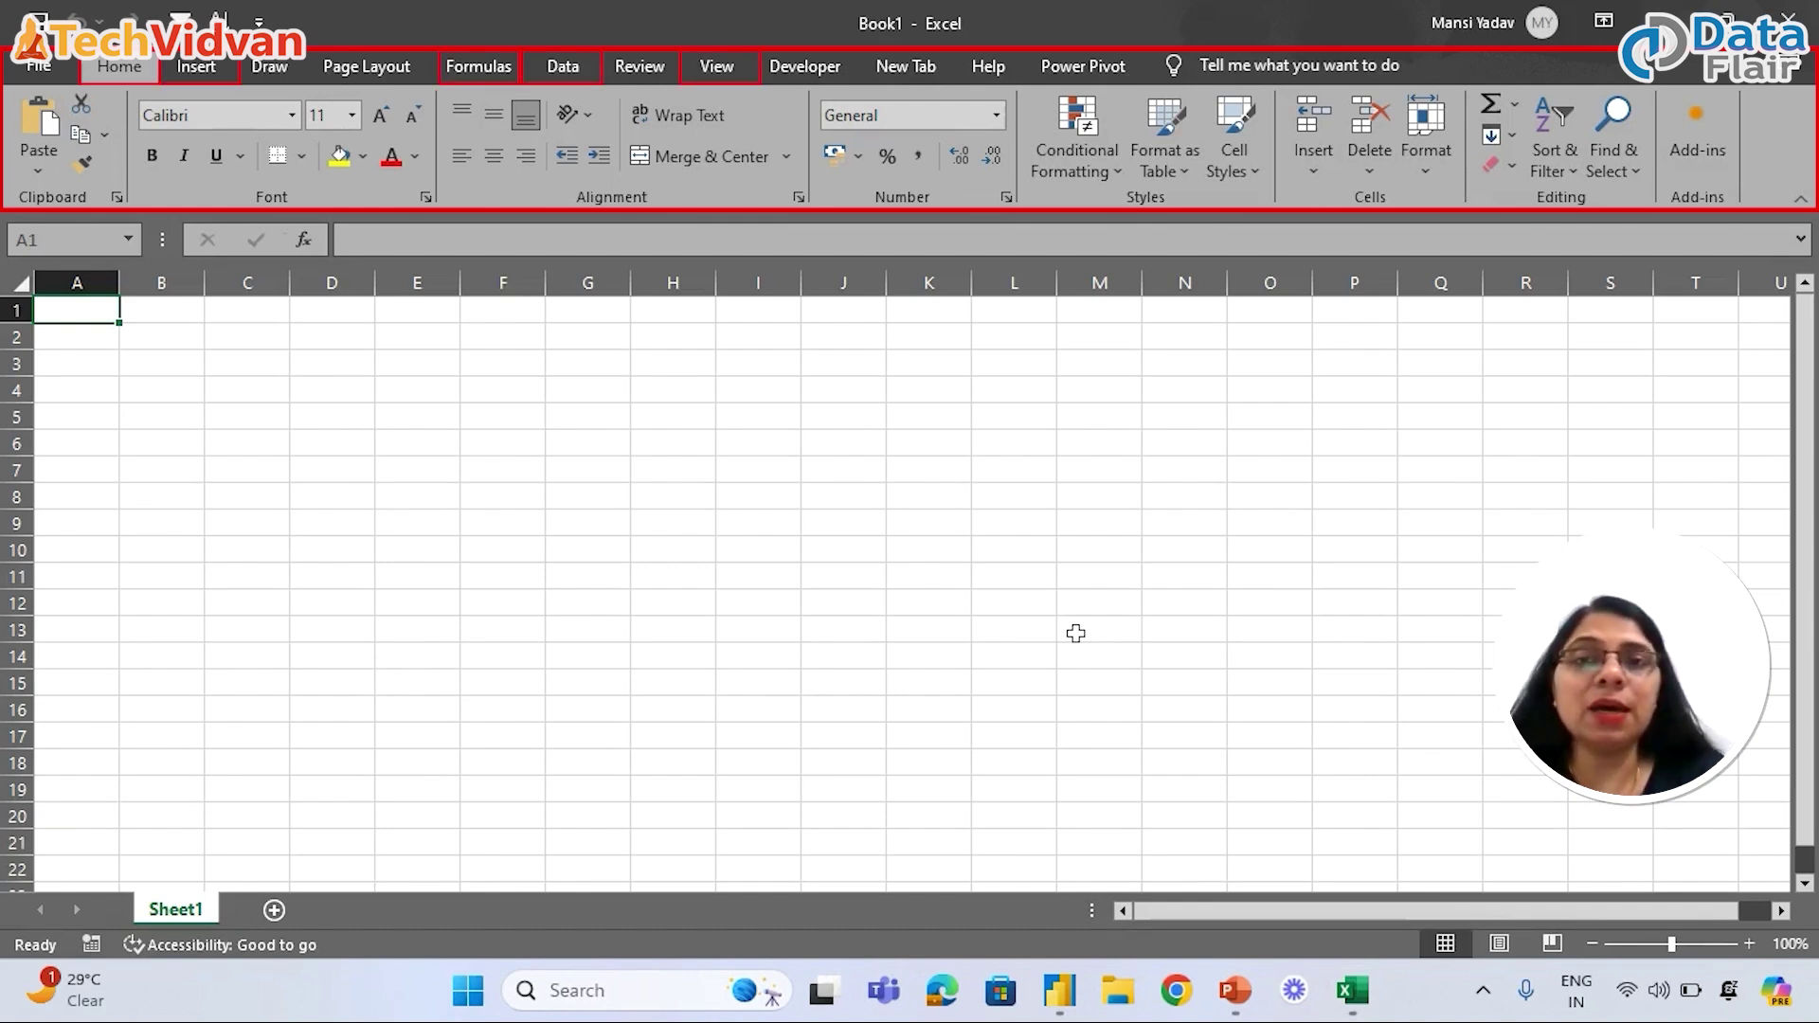
- Look over the Page Layout, Formulas and Data tabs, then add Sheet2 and Sheet3
left_click(366, 66)
left_click(478, 67)
left_click(563, 66)
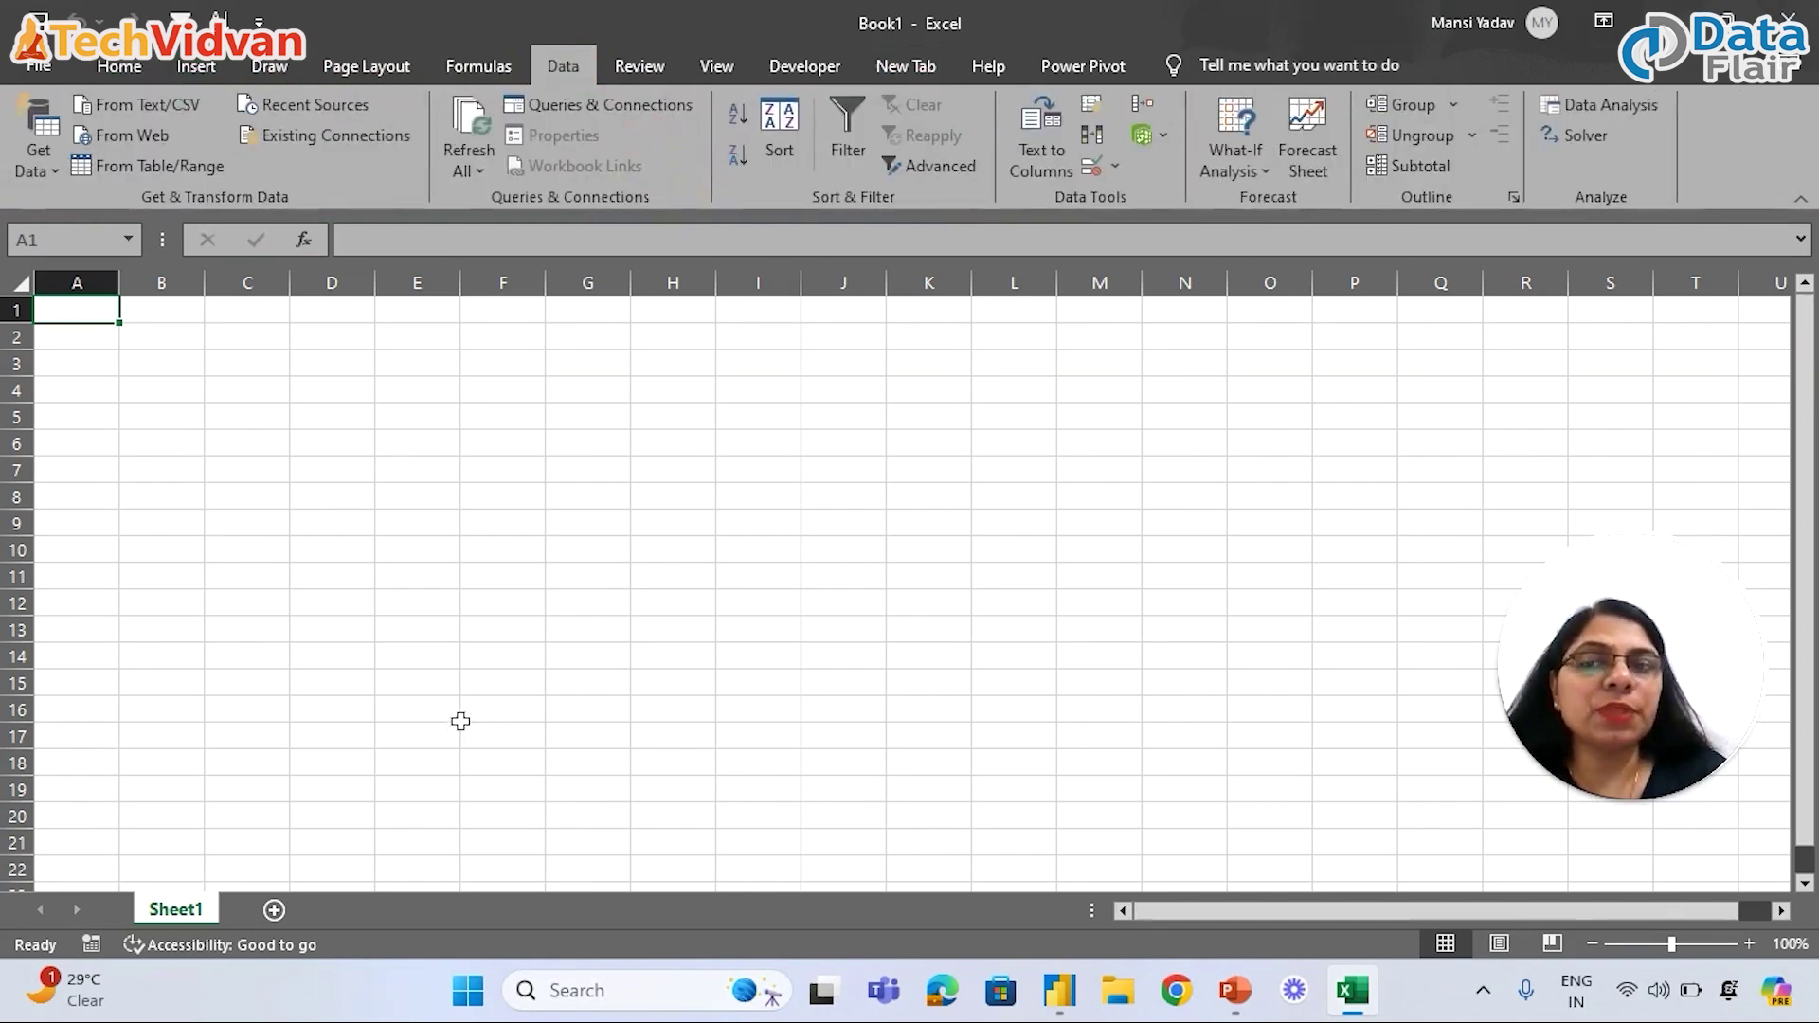
left_click(274, 909)
left_click(361, 909)
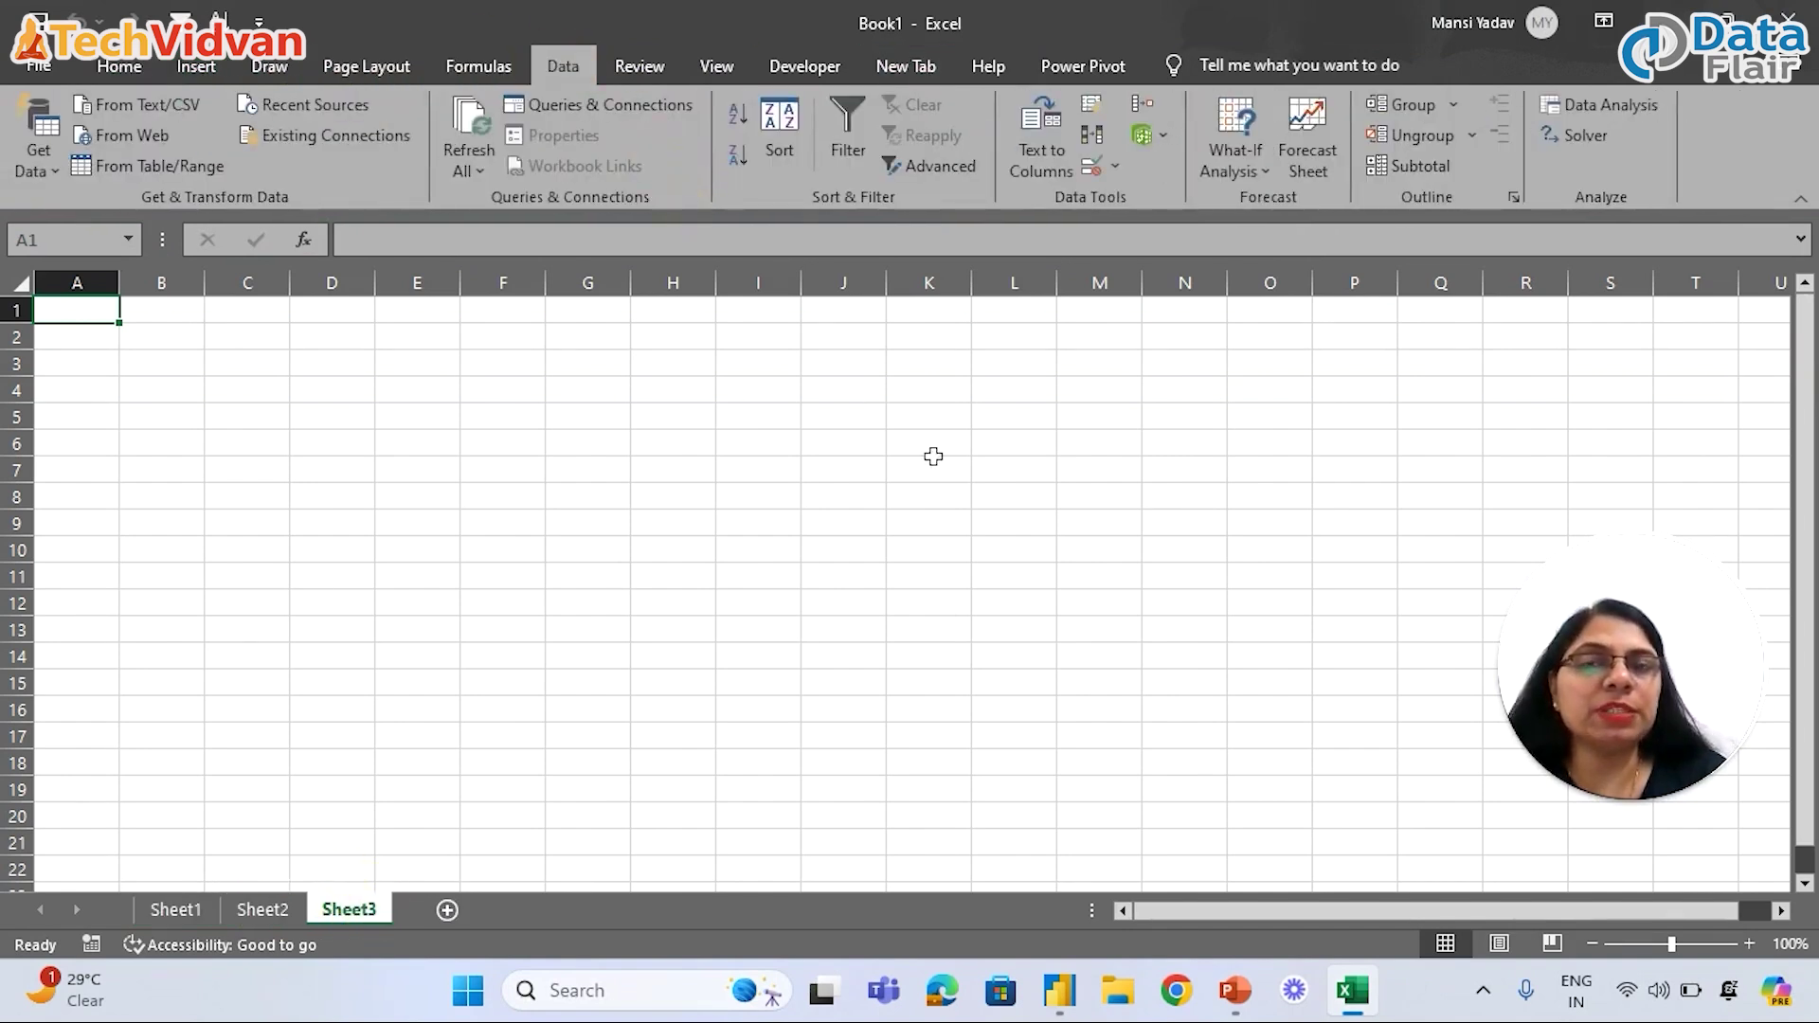
- Bring the Power BI report window back to the front from the taskbar
left_click(1059, 990)
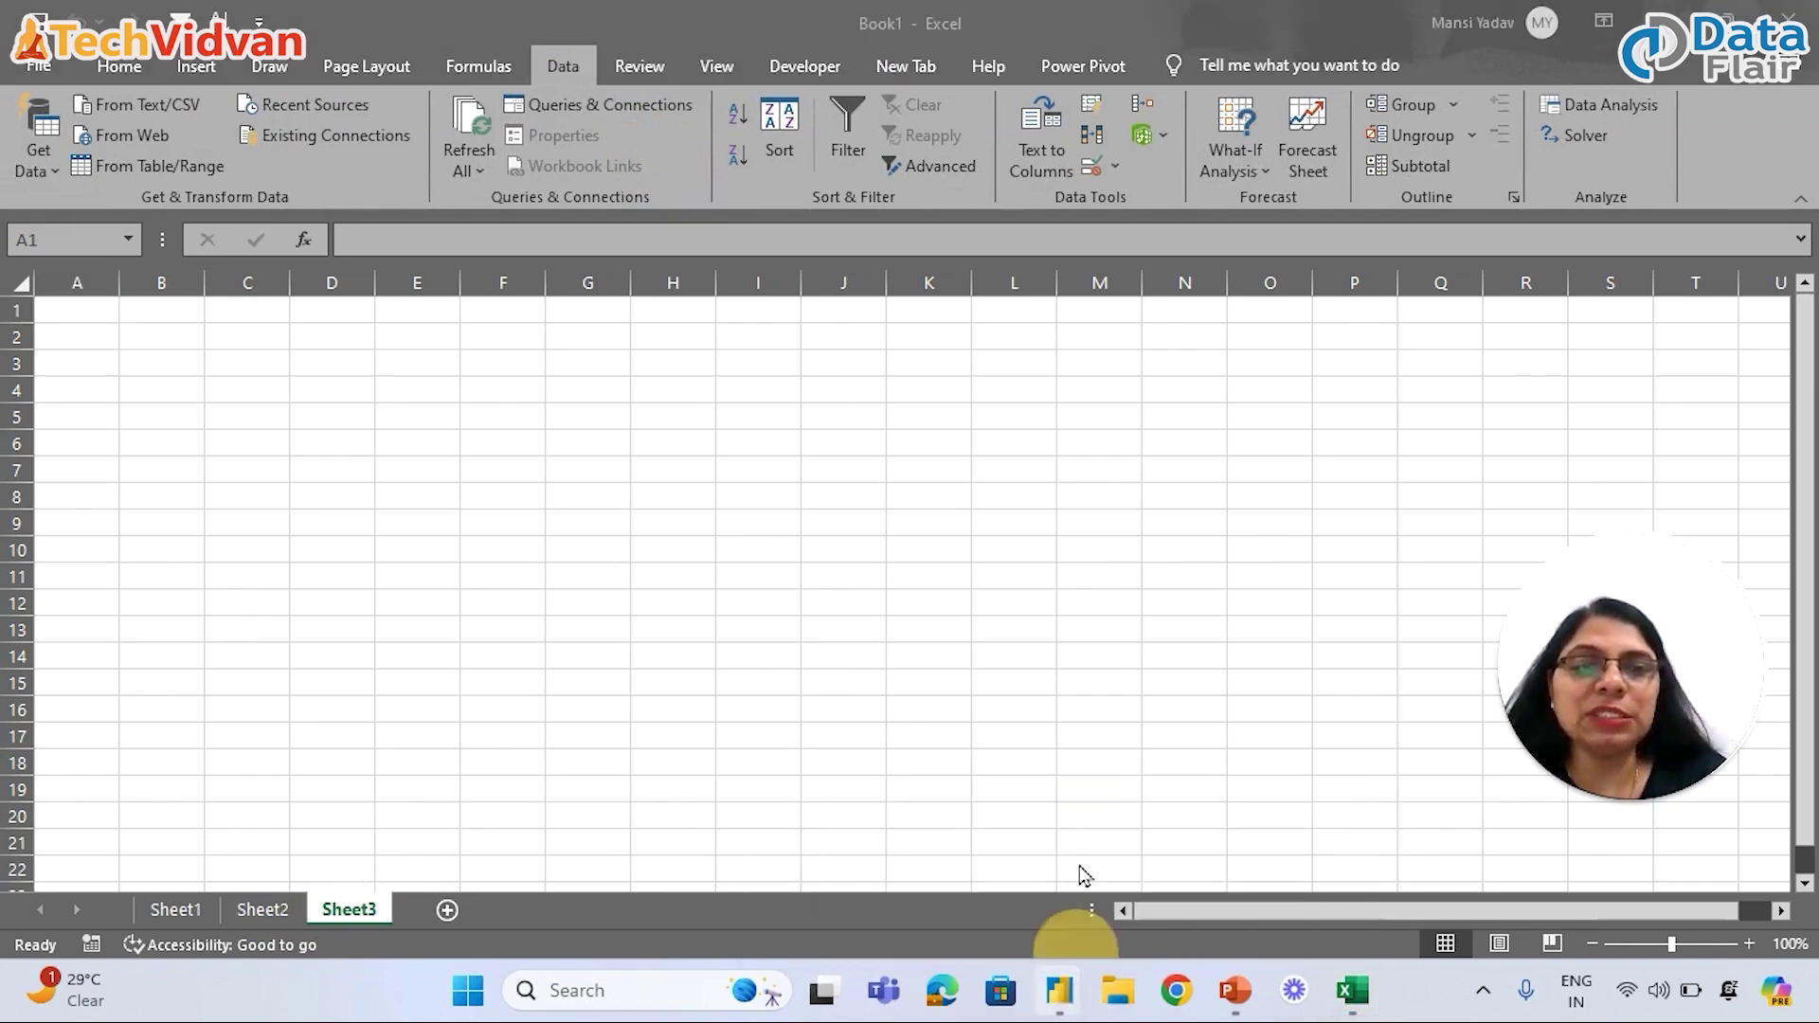
left_click(1059, 989)
left_click(935, 866)
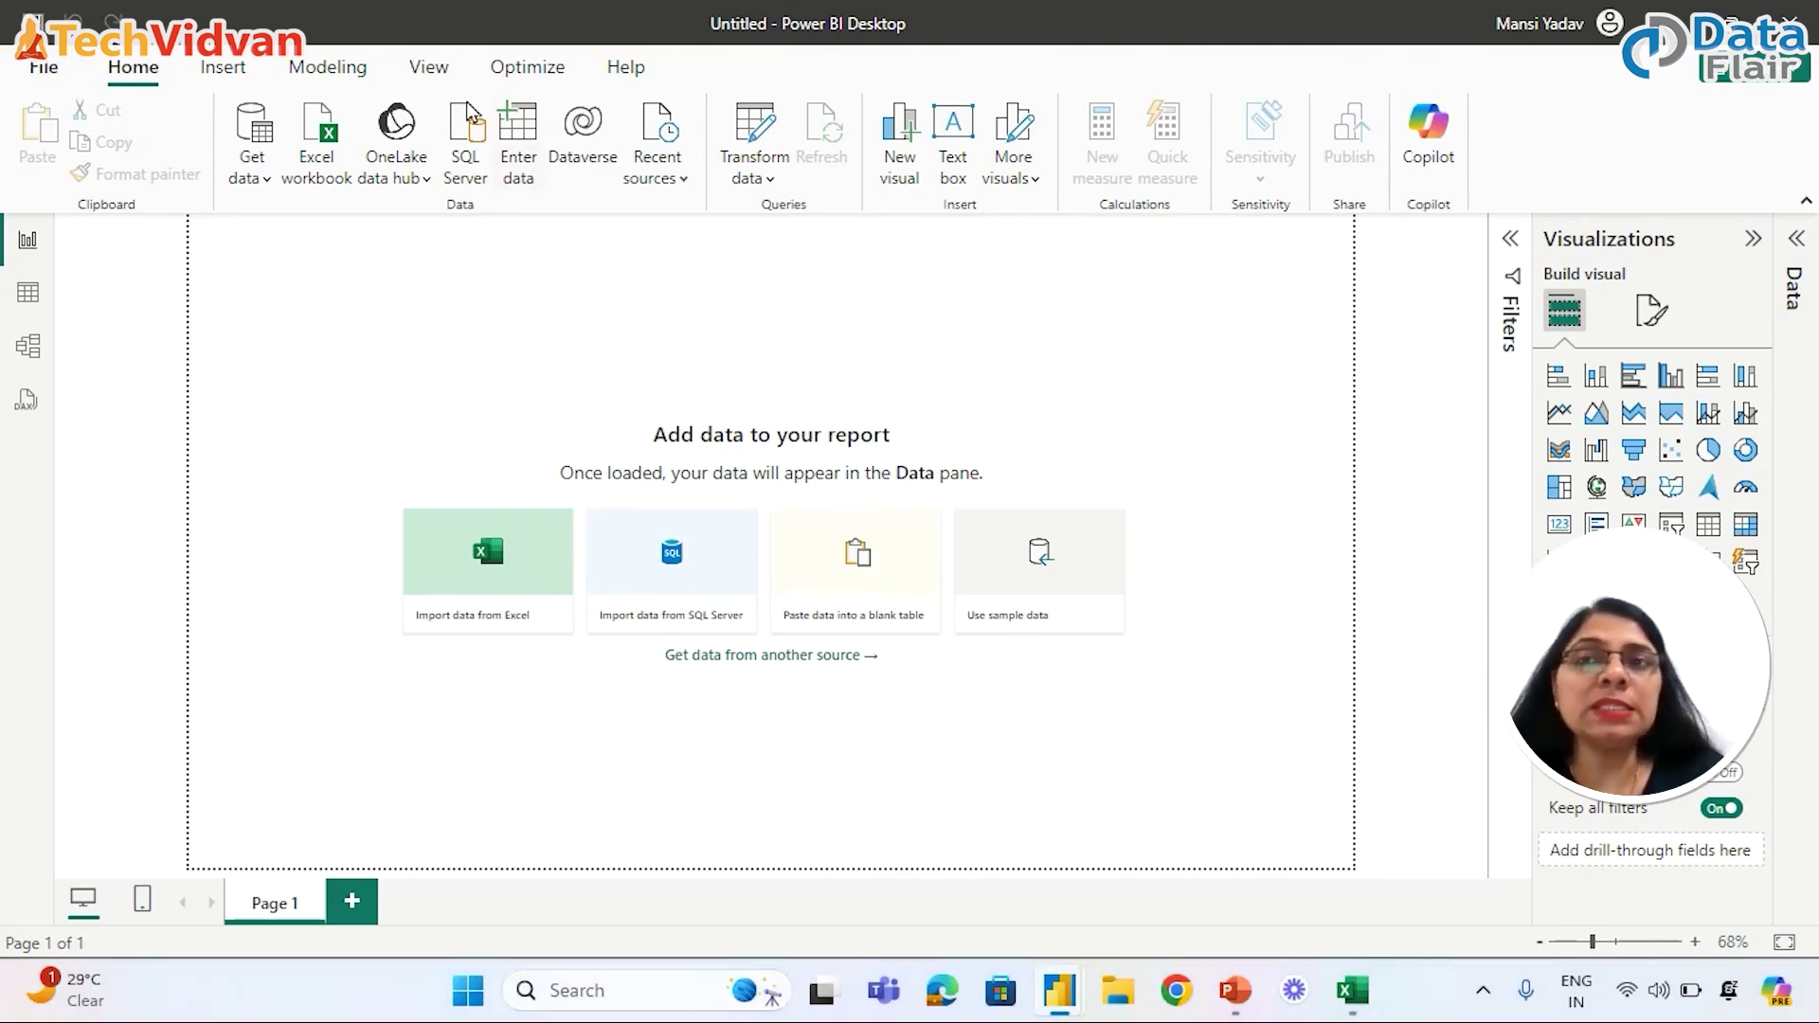
left_click(426, 68)
left_click(328, 68)
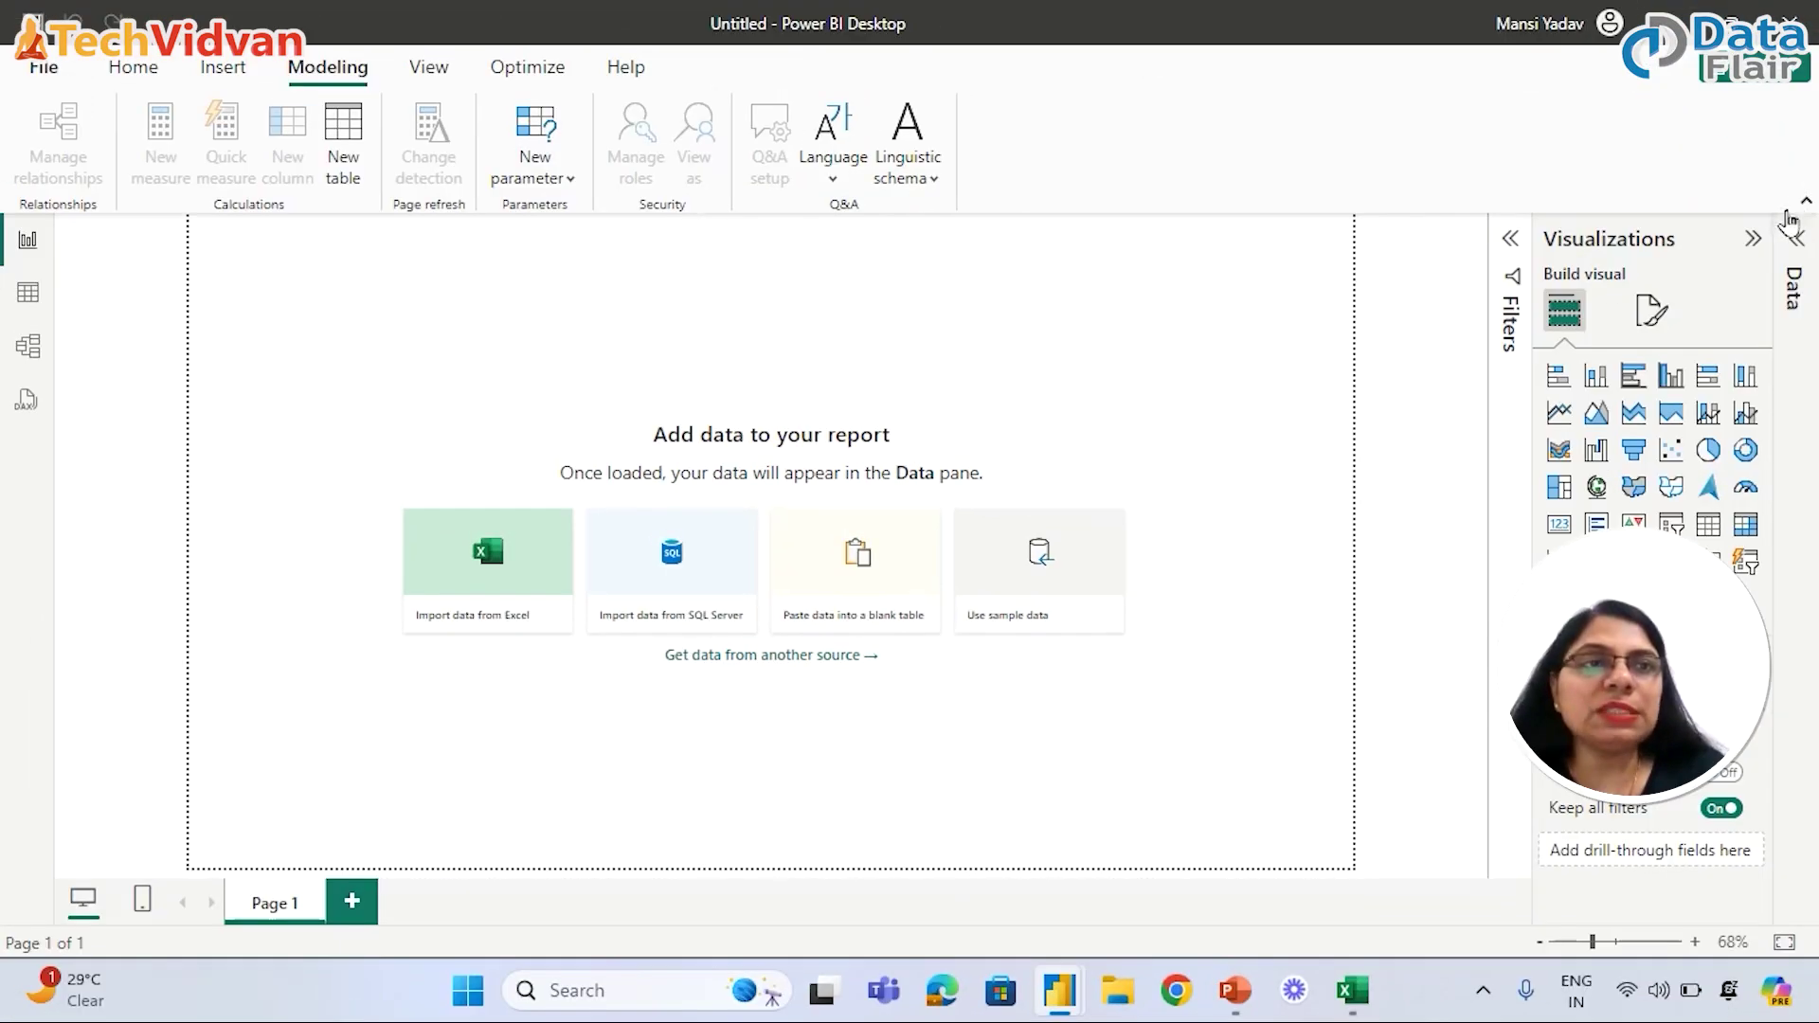
left_click(132, 66)
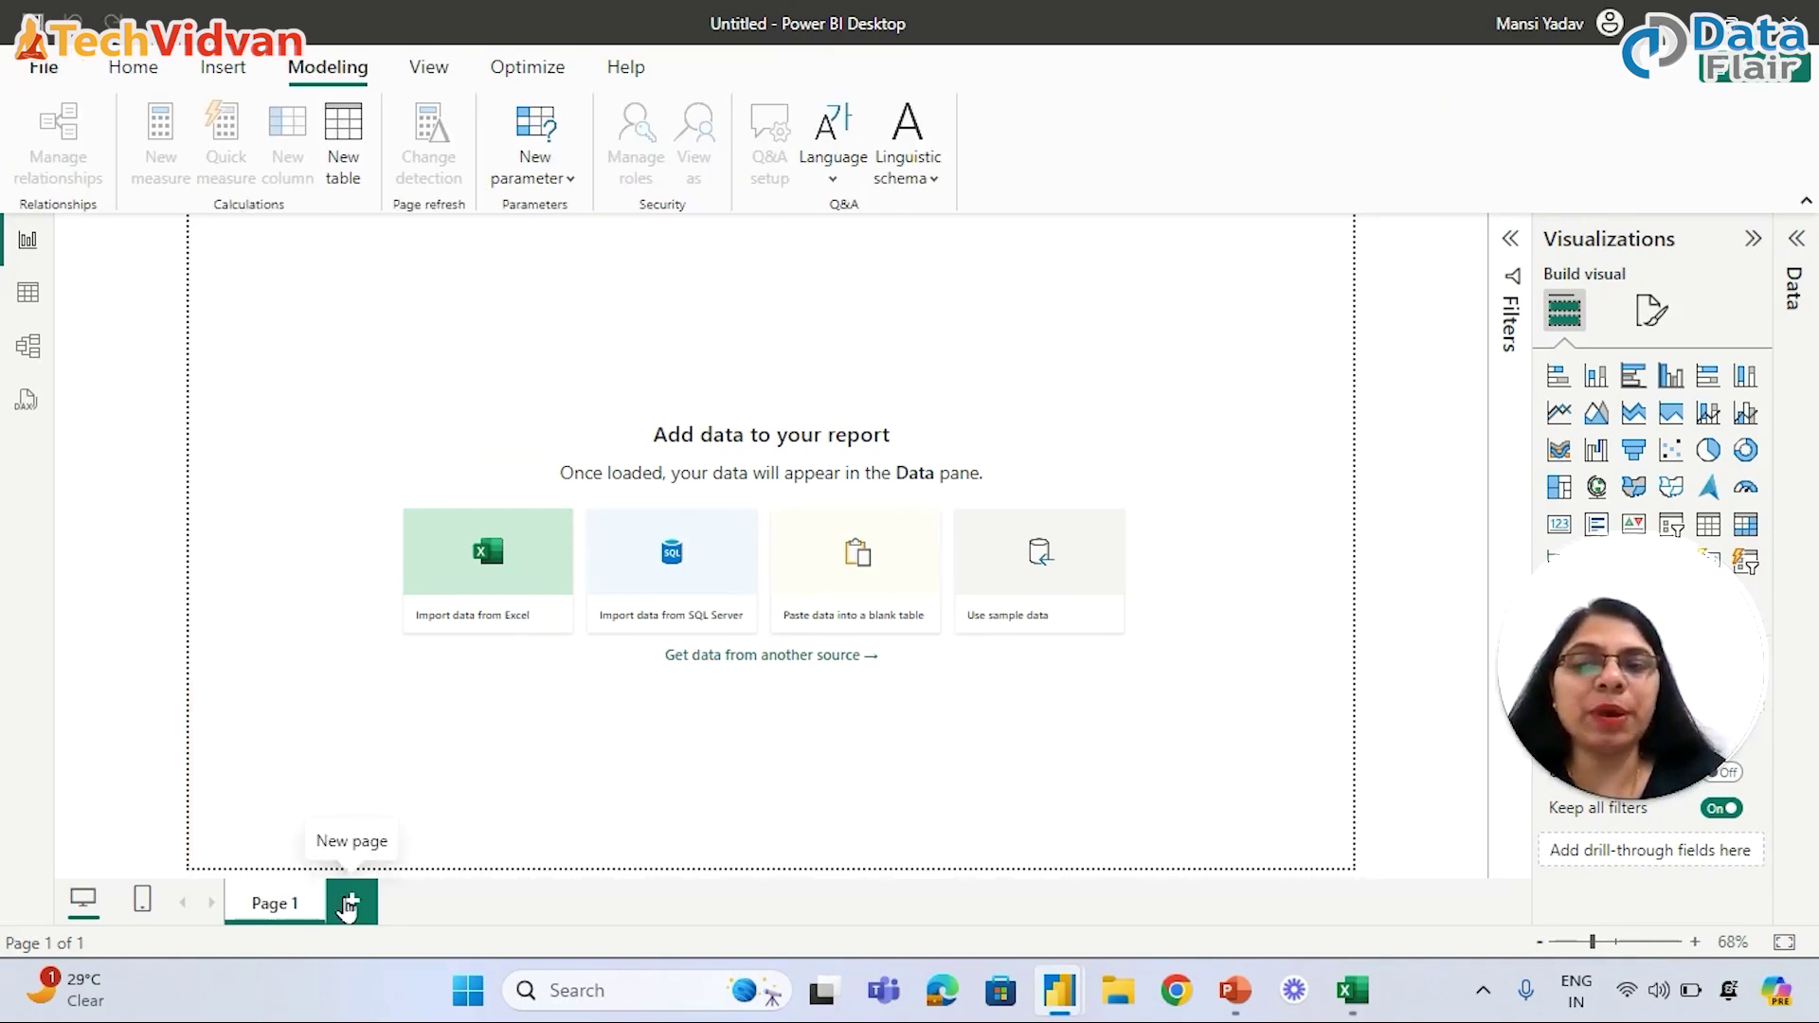
- Add Page 2, Page 3 and Page 4 to the report and expand the Filters pane
left_click(354, 905)
left_click(460, 903)
left_click(559, 901)
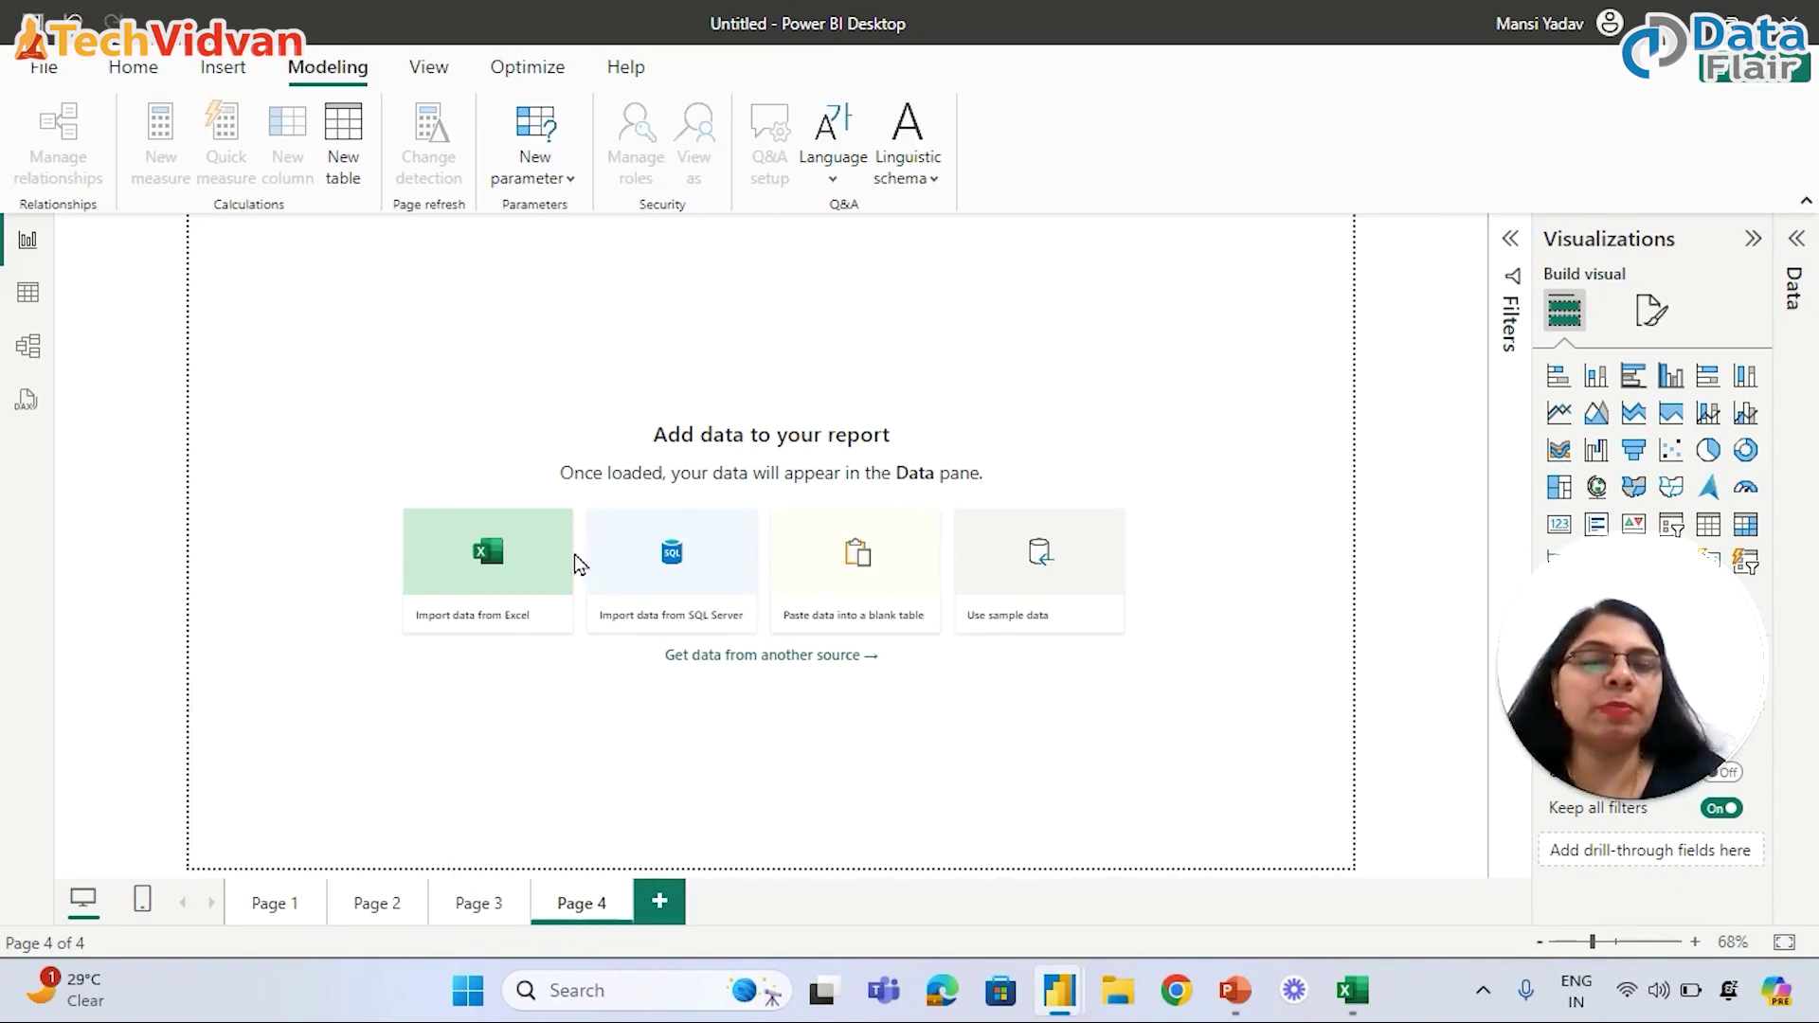
left_click(1511, 240)
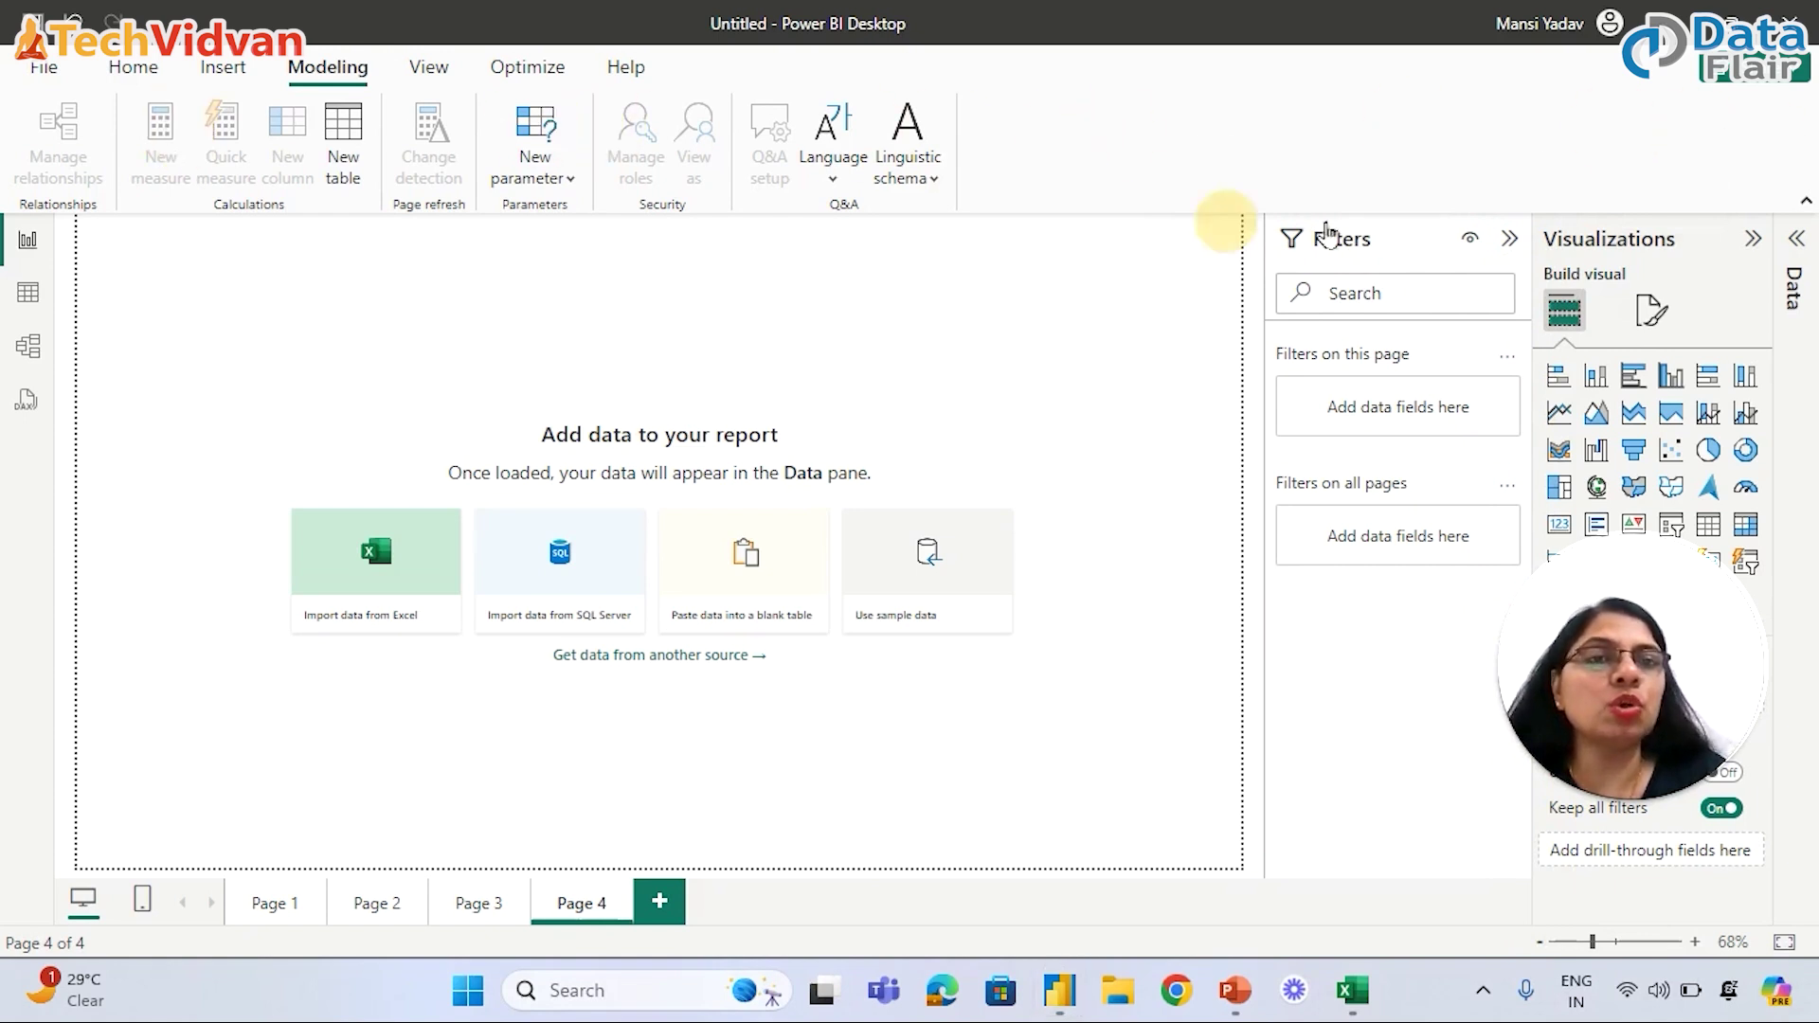
- Expand the collapsed Data pane next to the Visualizations pane
left_click(1798, 244)
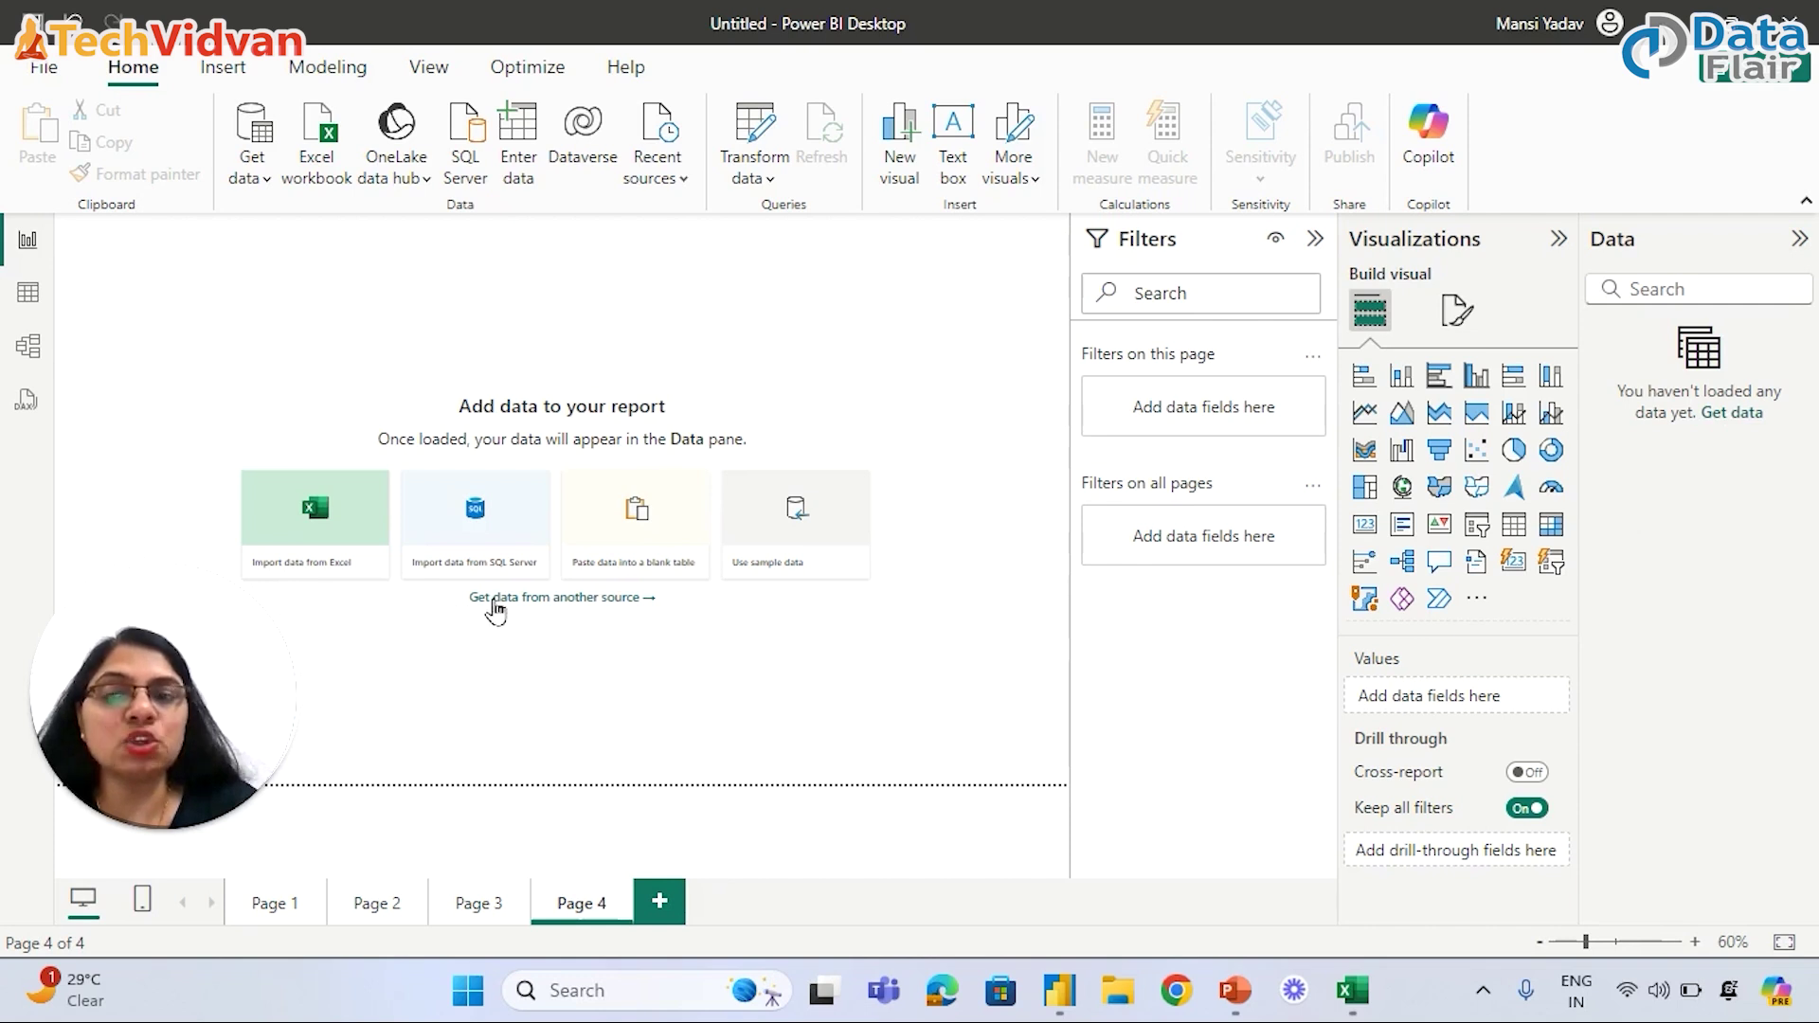
- Show the common data sources list, then choose More… for every connector
left_click(266, 178)
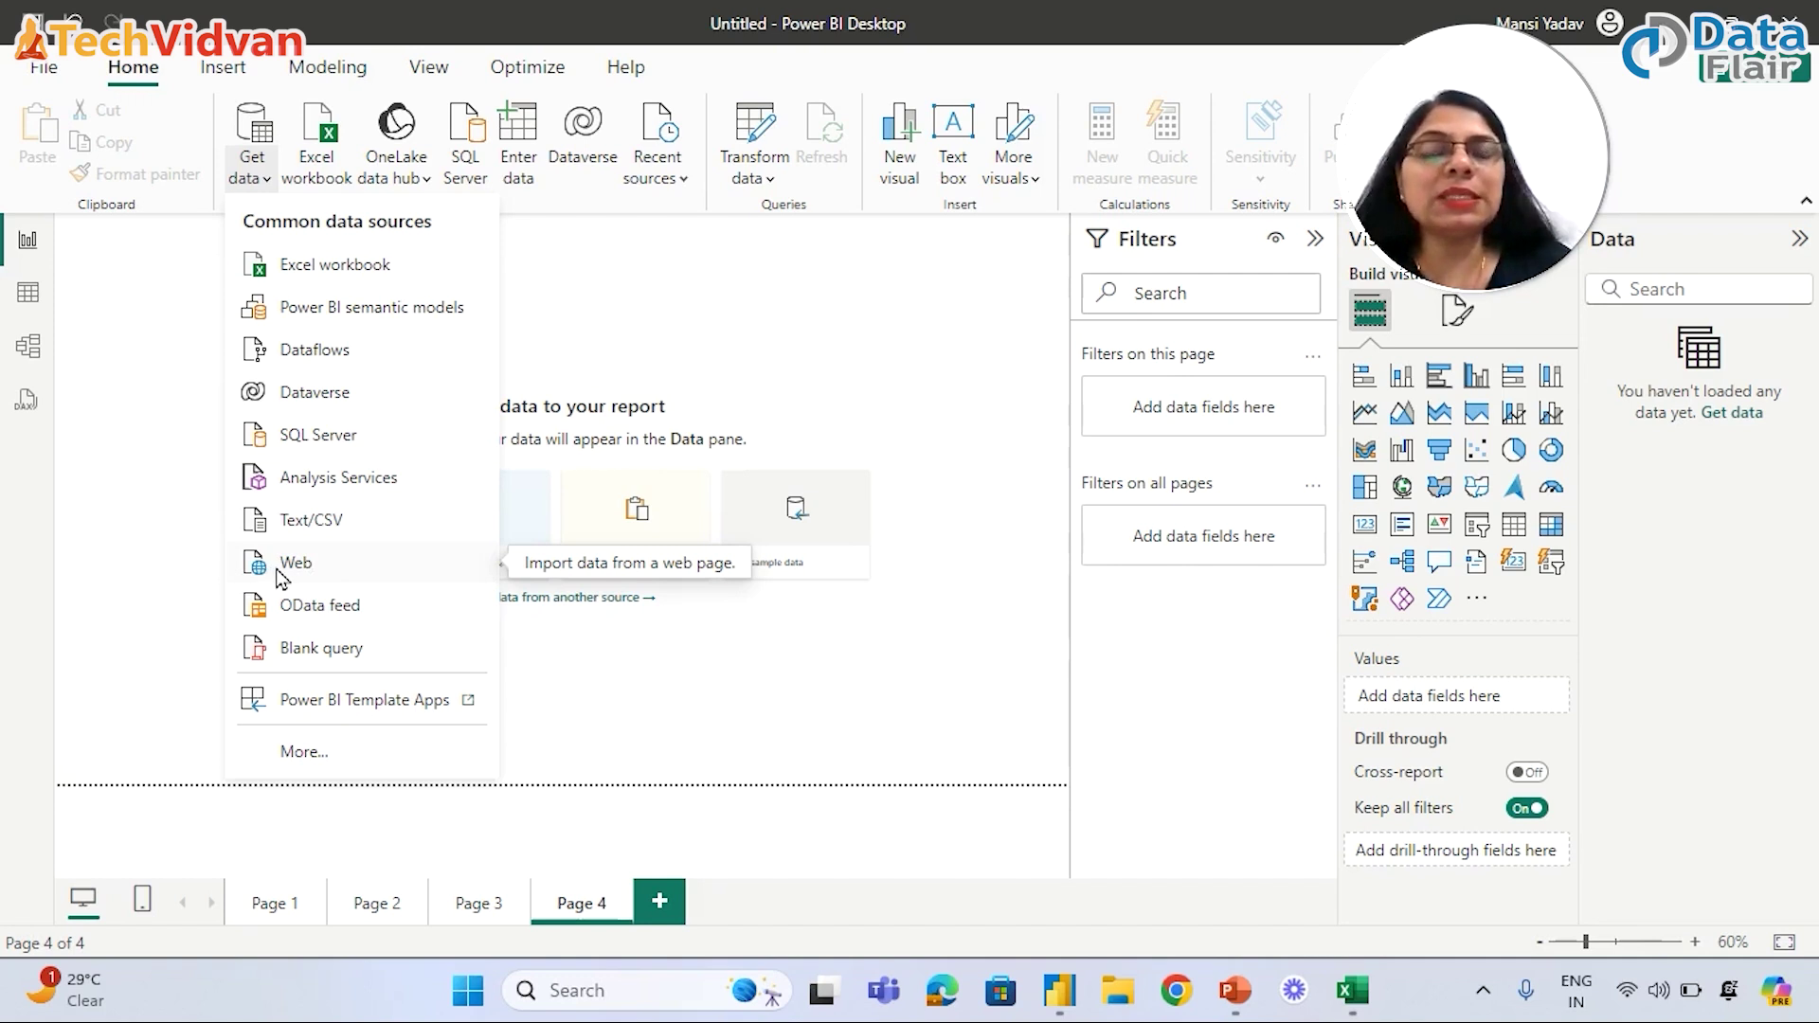
left_click(297, 754)
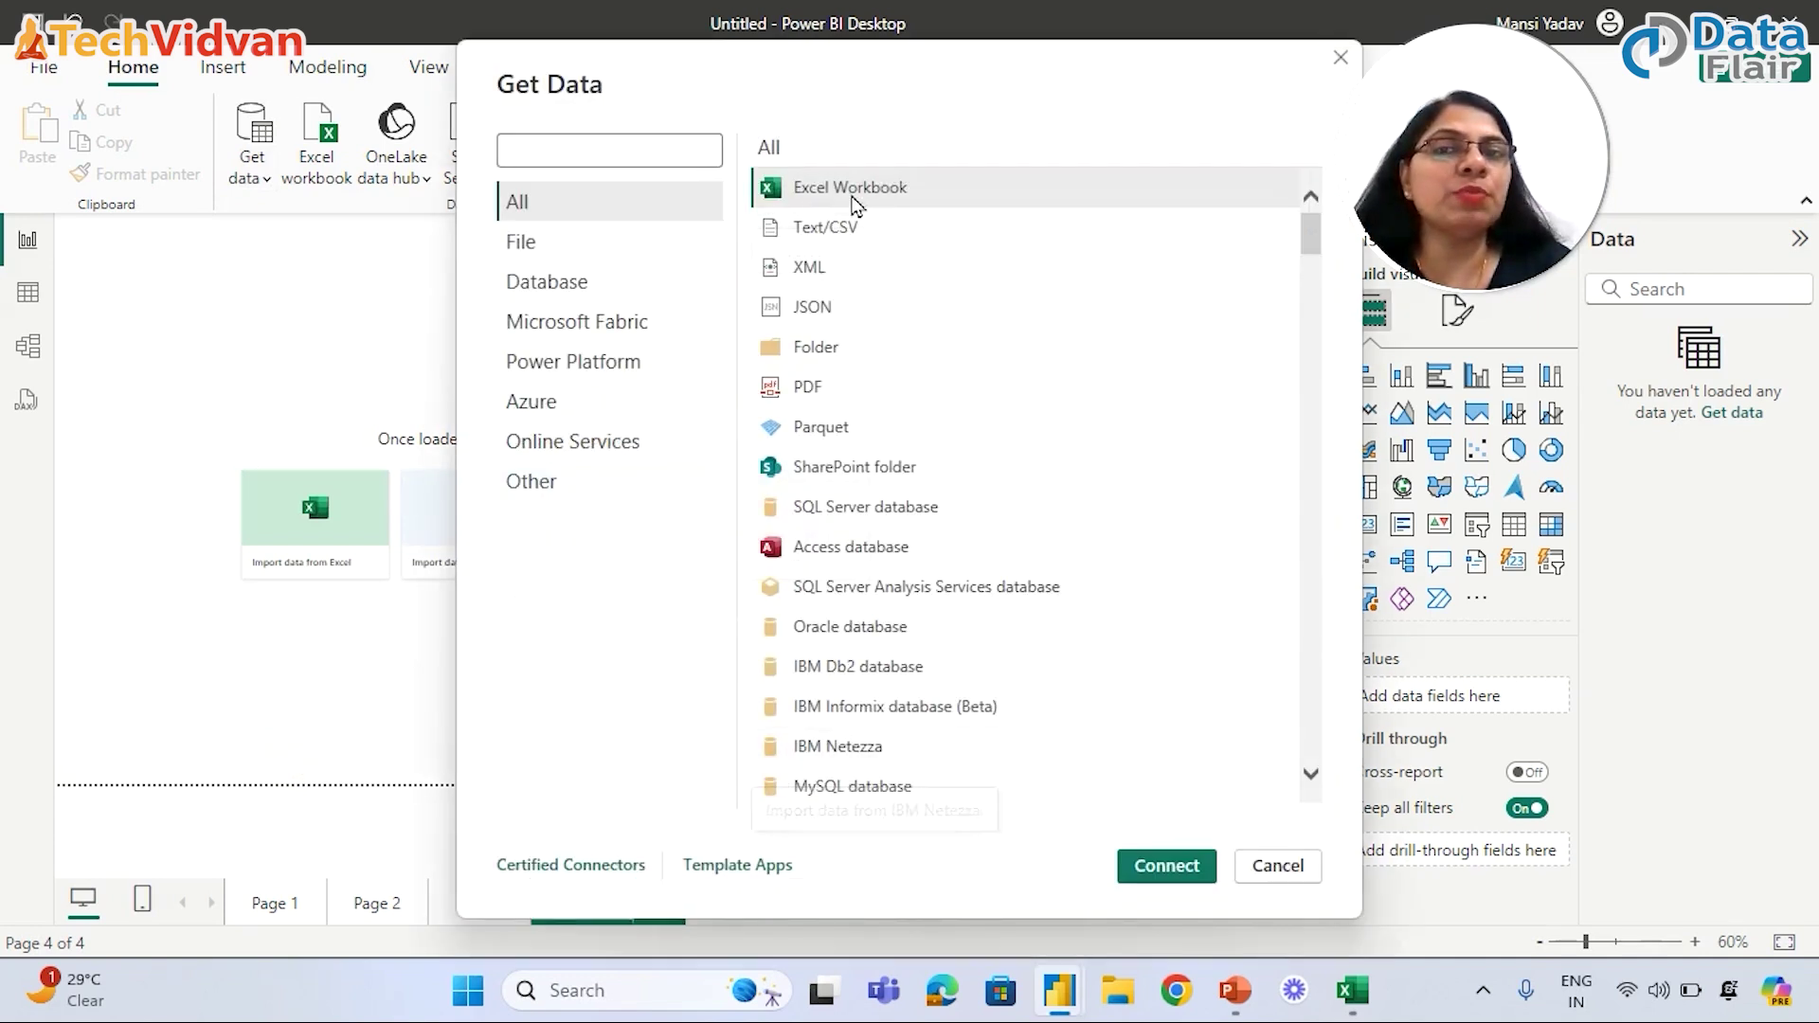
- Browse the File connectors, then scroll through the Database connectors
left_click(514, 244)
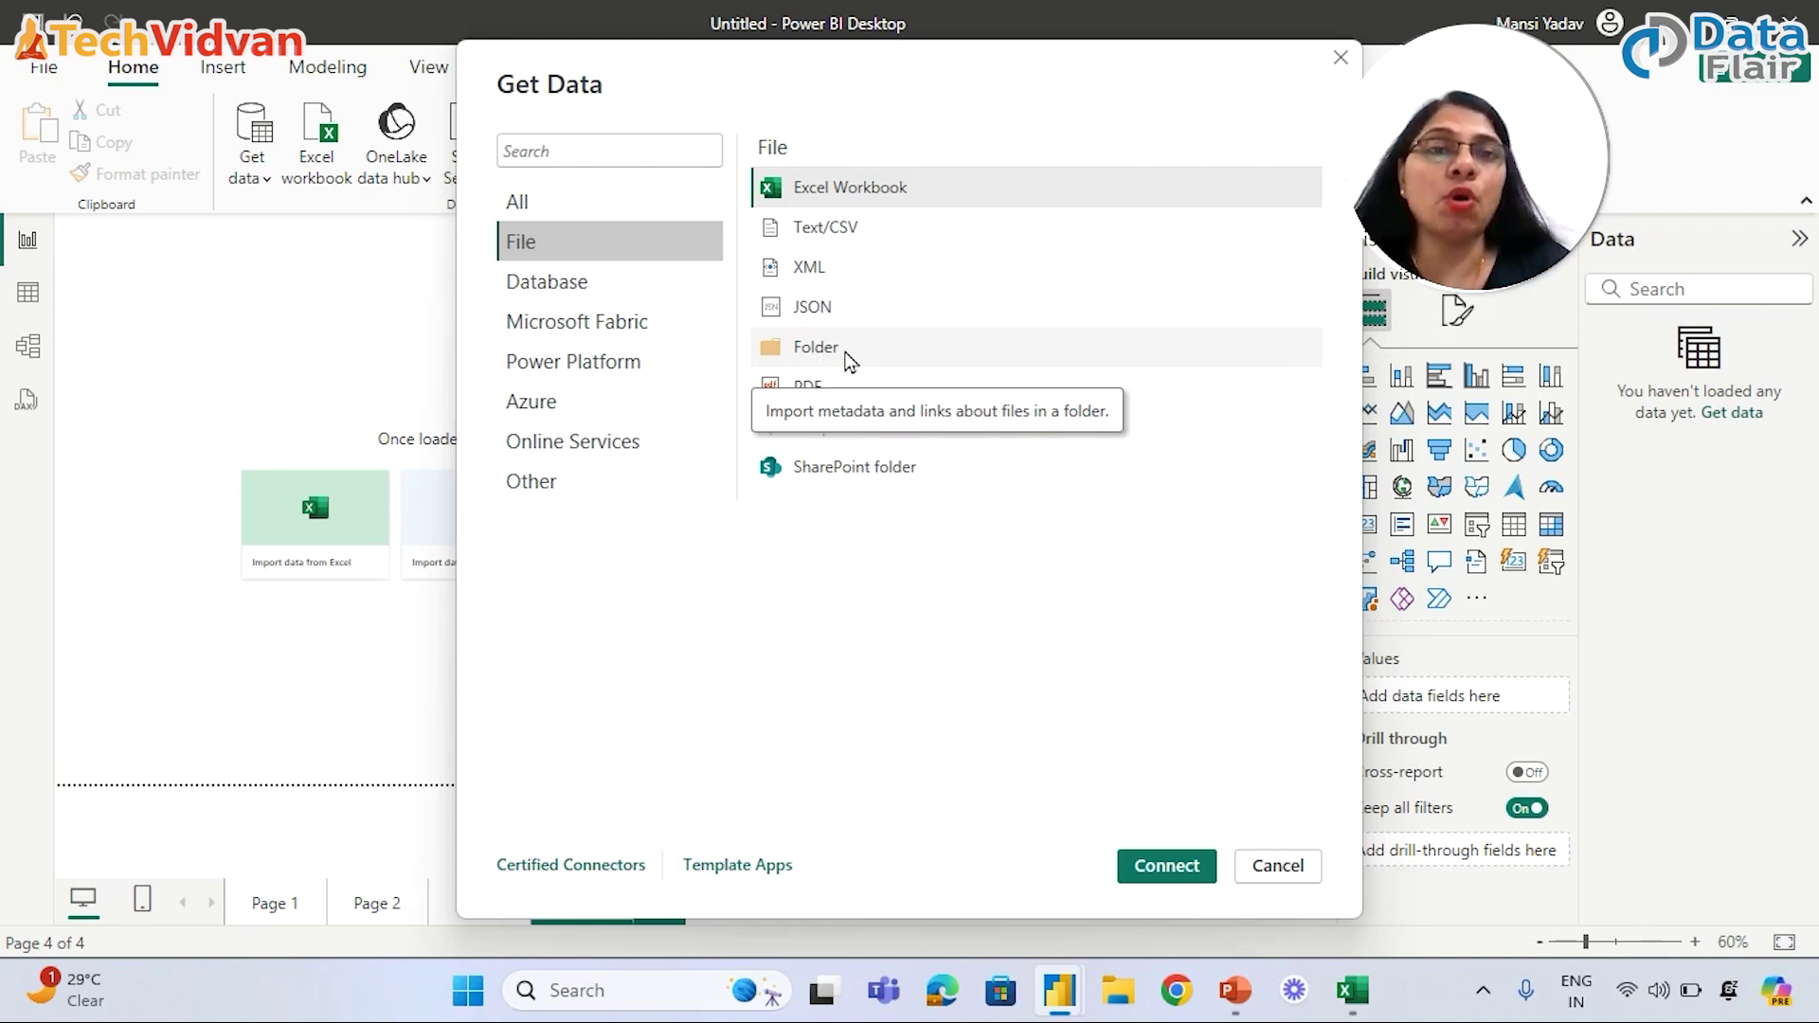
left_click(555, 298)
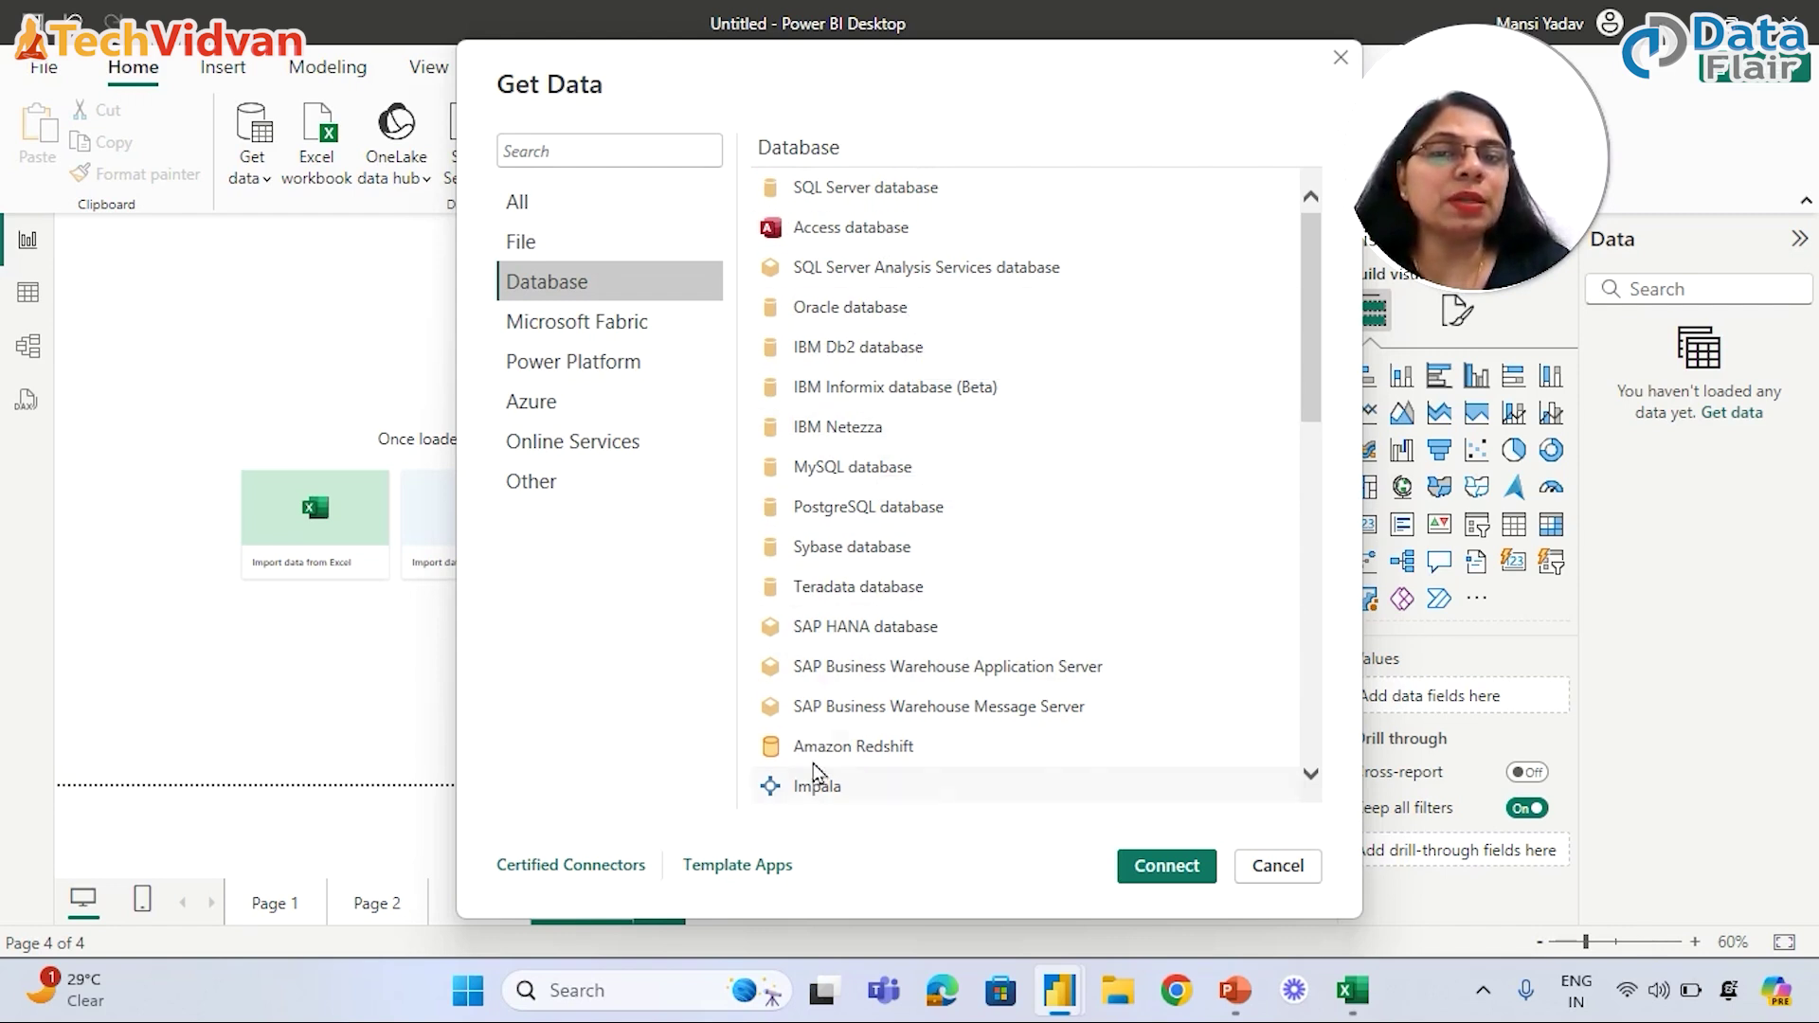
left_click_drag(1307, 350, 1309, 720)
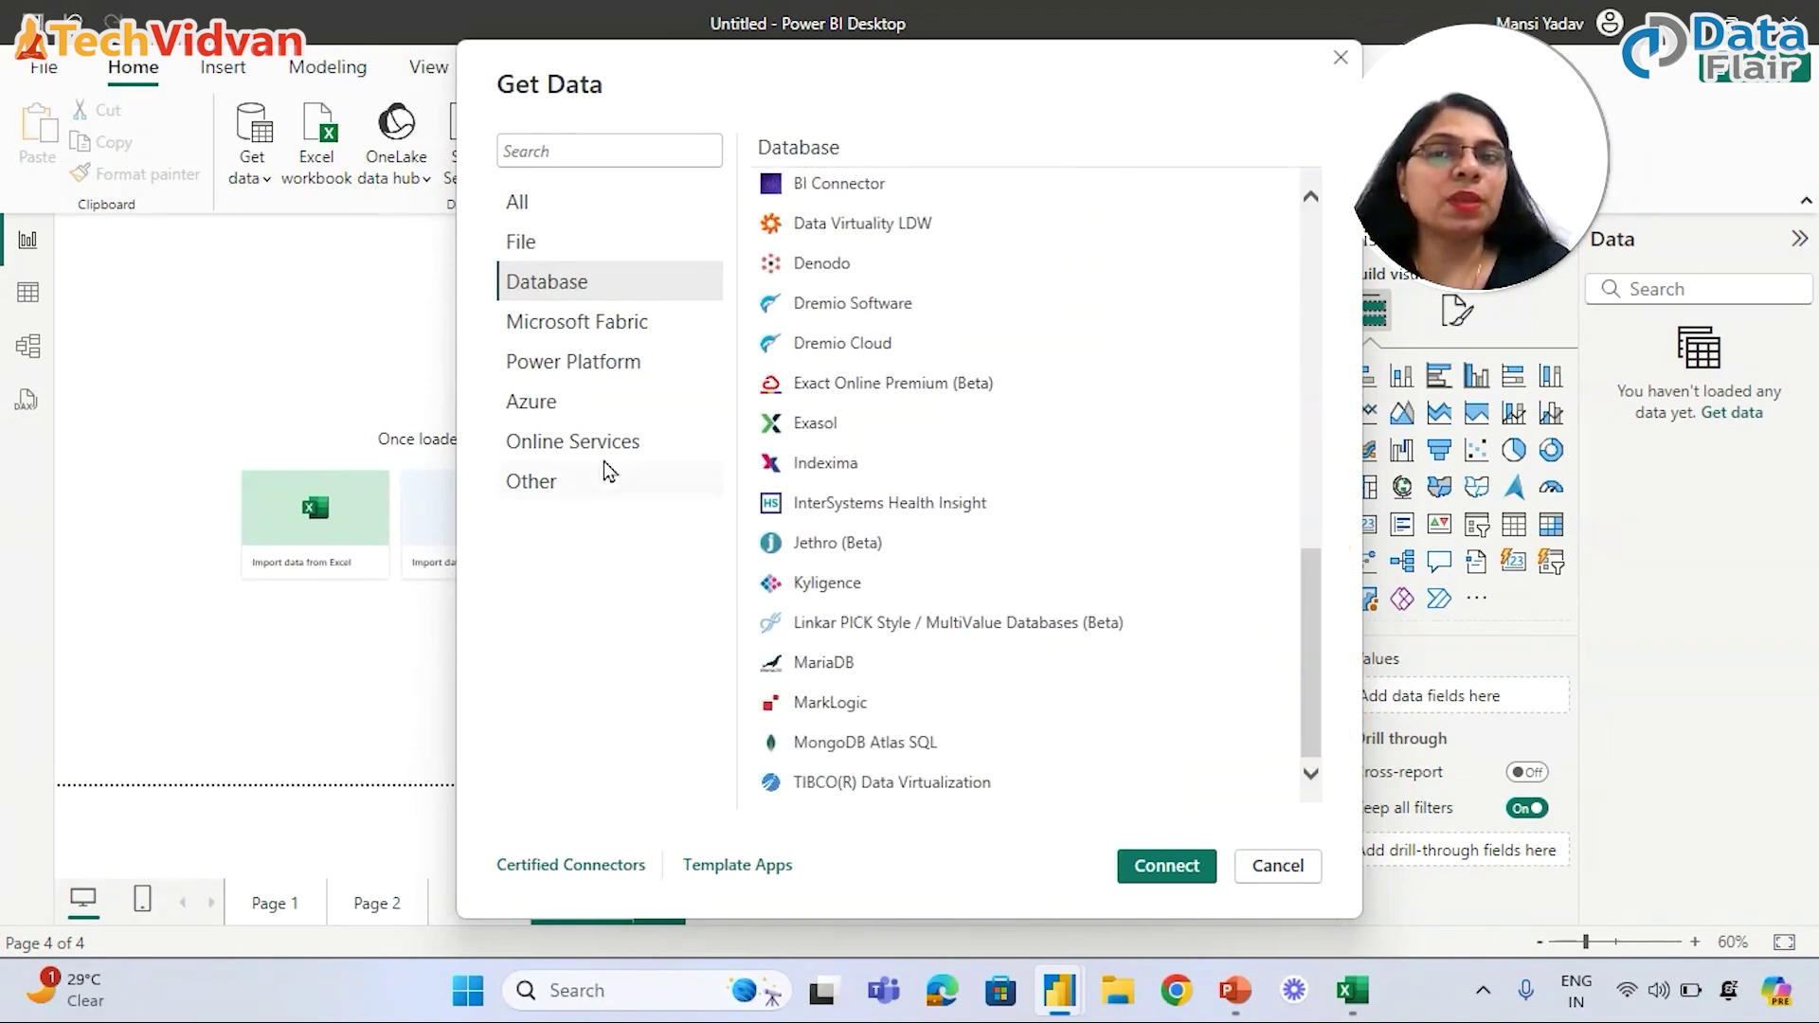
- Browse Microsoft Fabric, Power Platform, Azure, Online Services and Other, return to All, then close without connecting
left_click(547, 322)
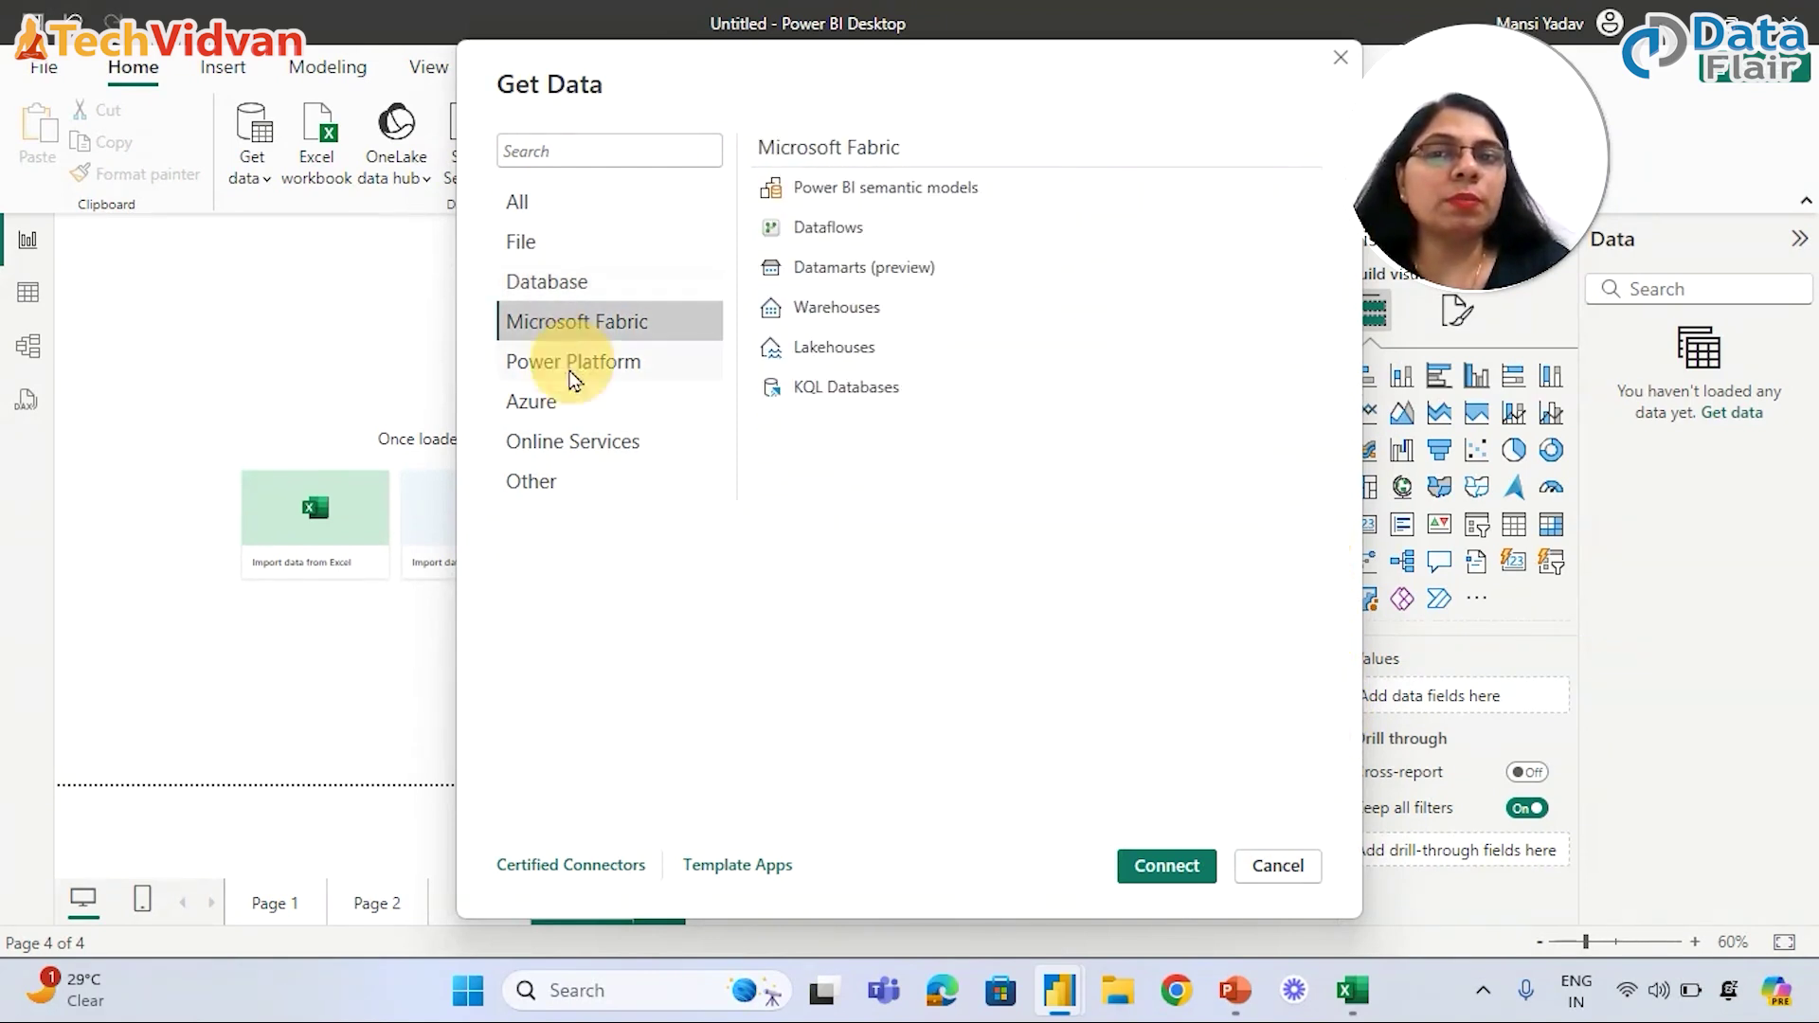
left_click(540, 365)
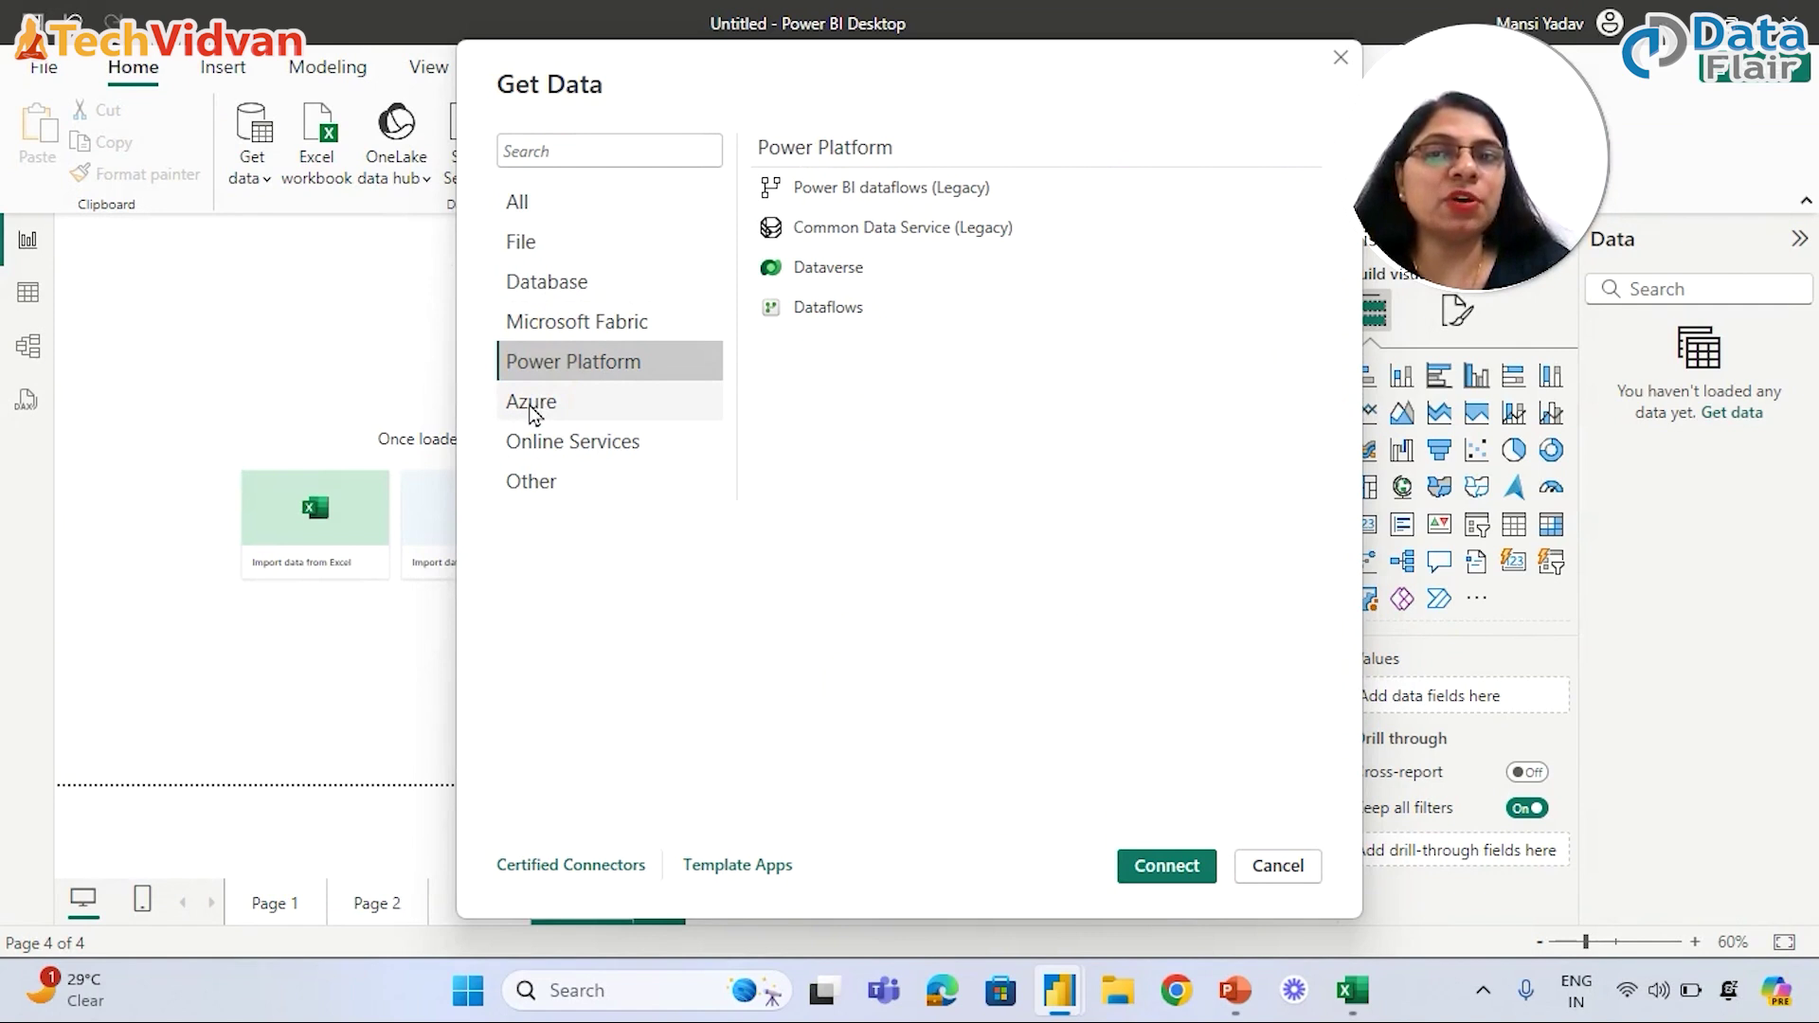
left_click(534, 410)
left_click(559, 454)
left_click(526, 481)
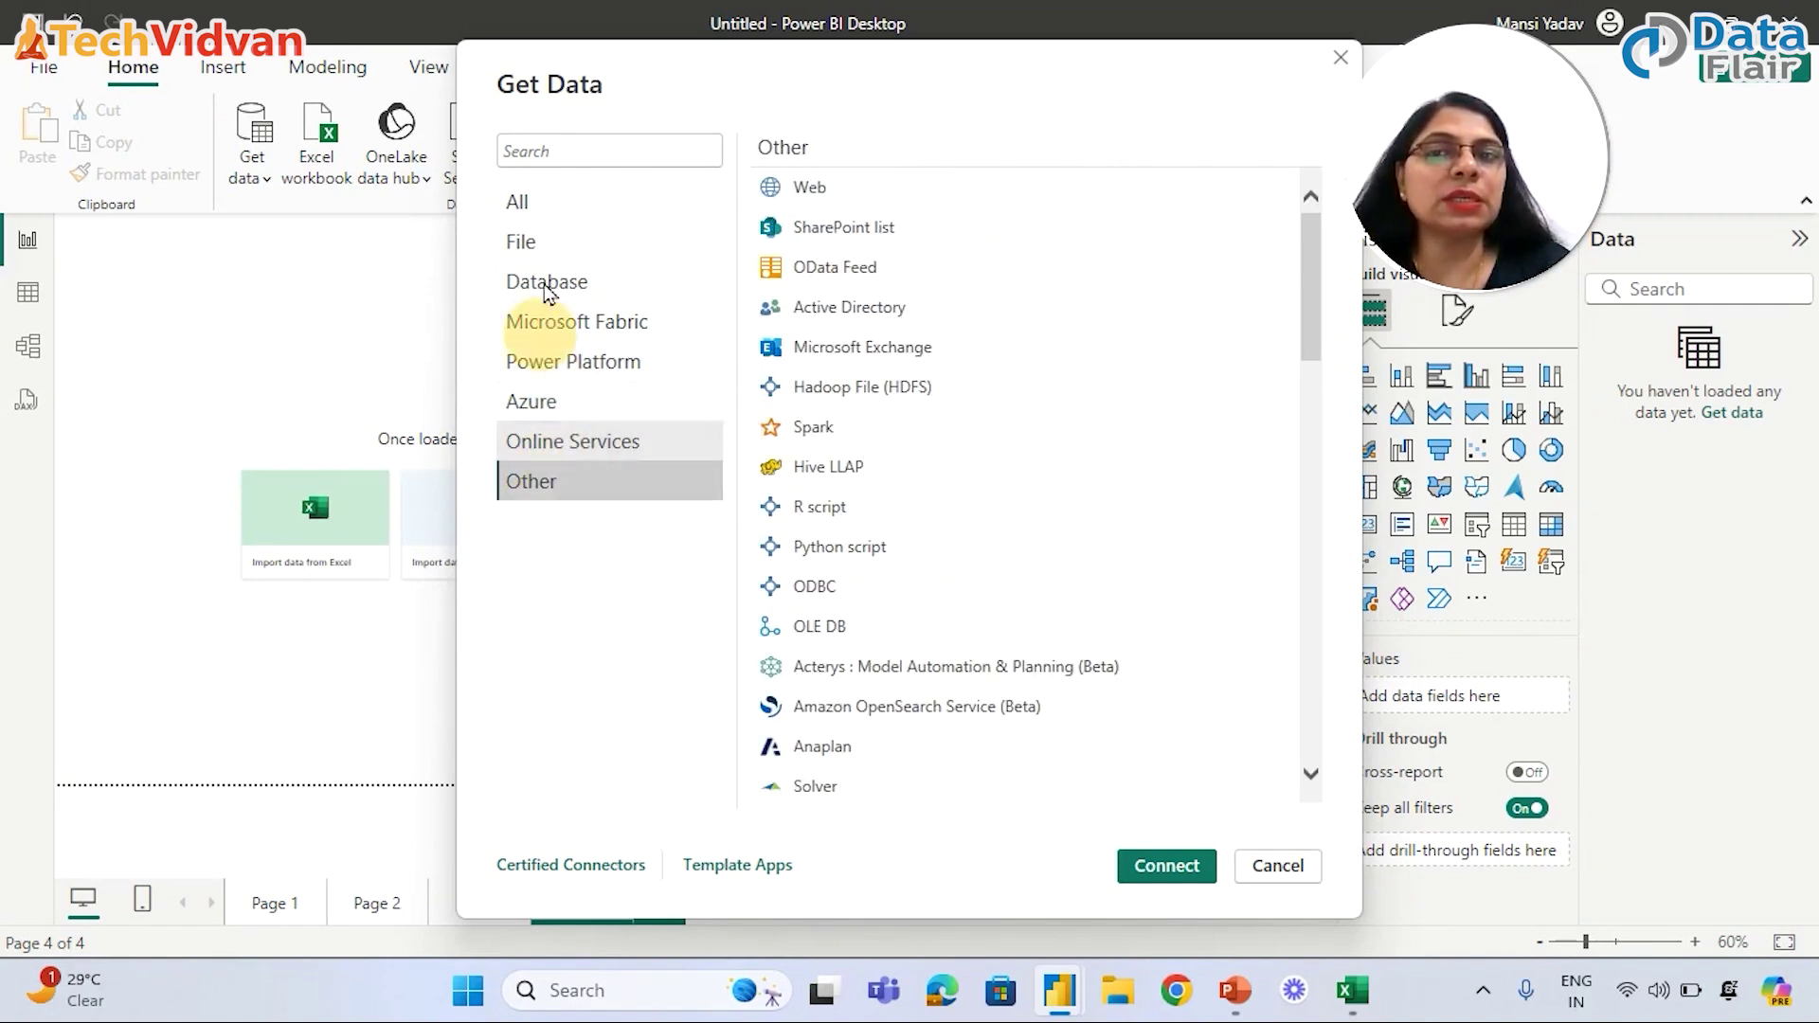
left_click(525, 209)
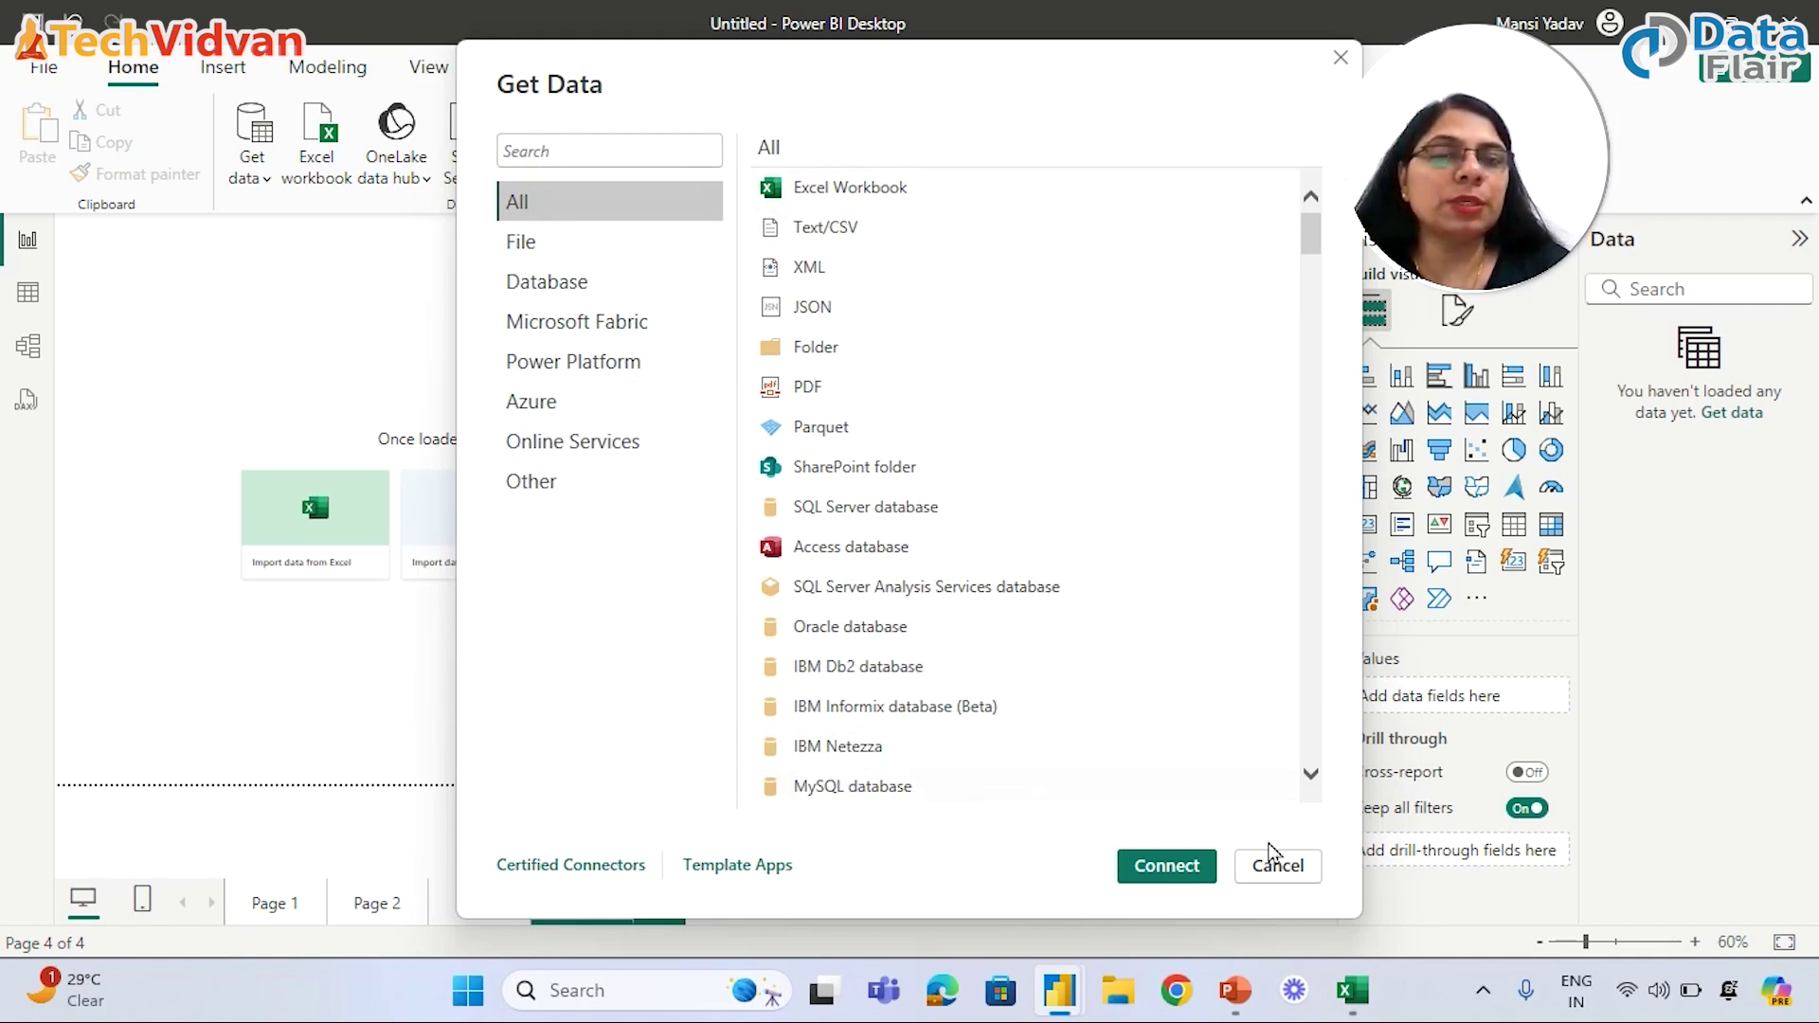
key("Escape")
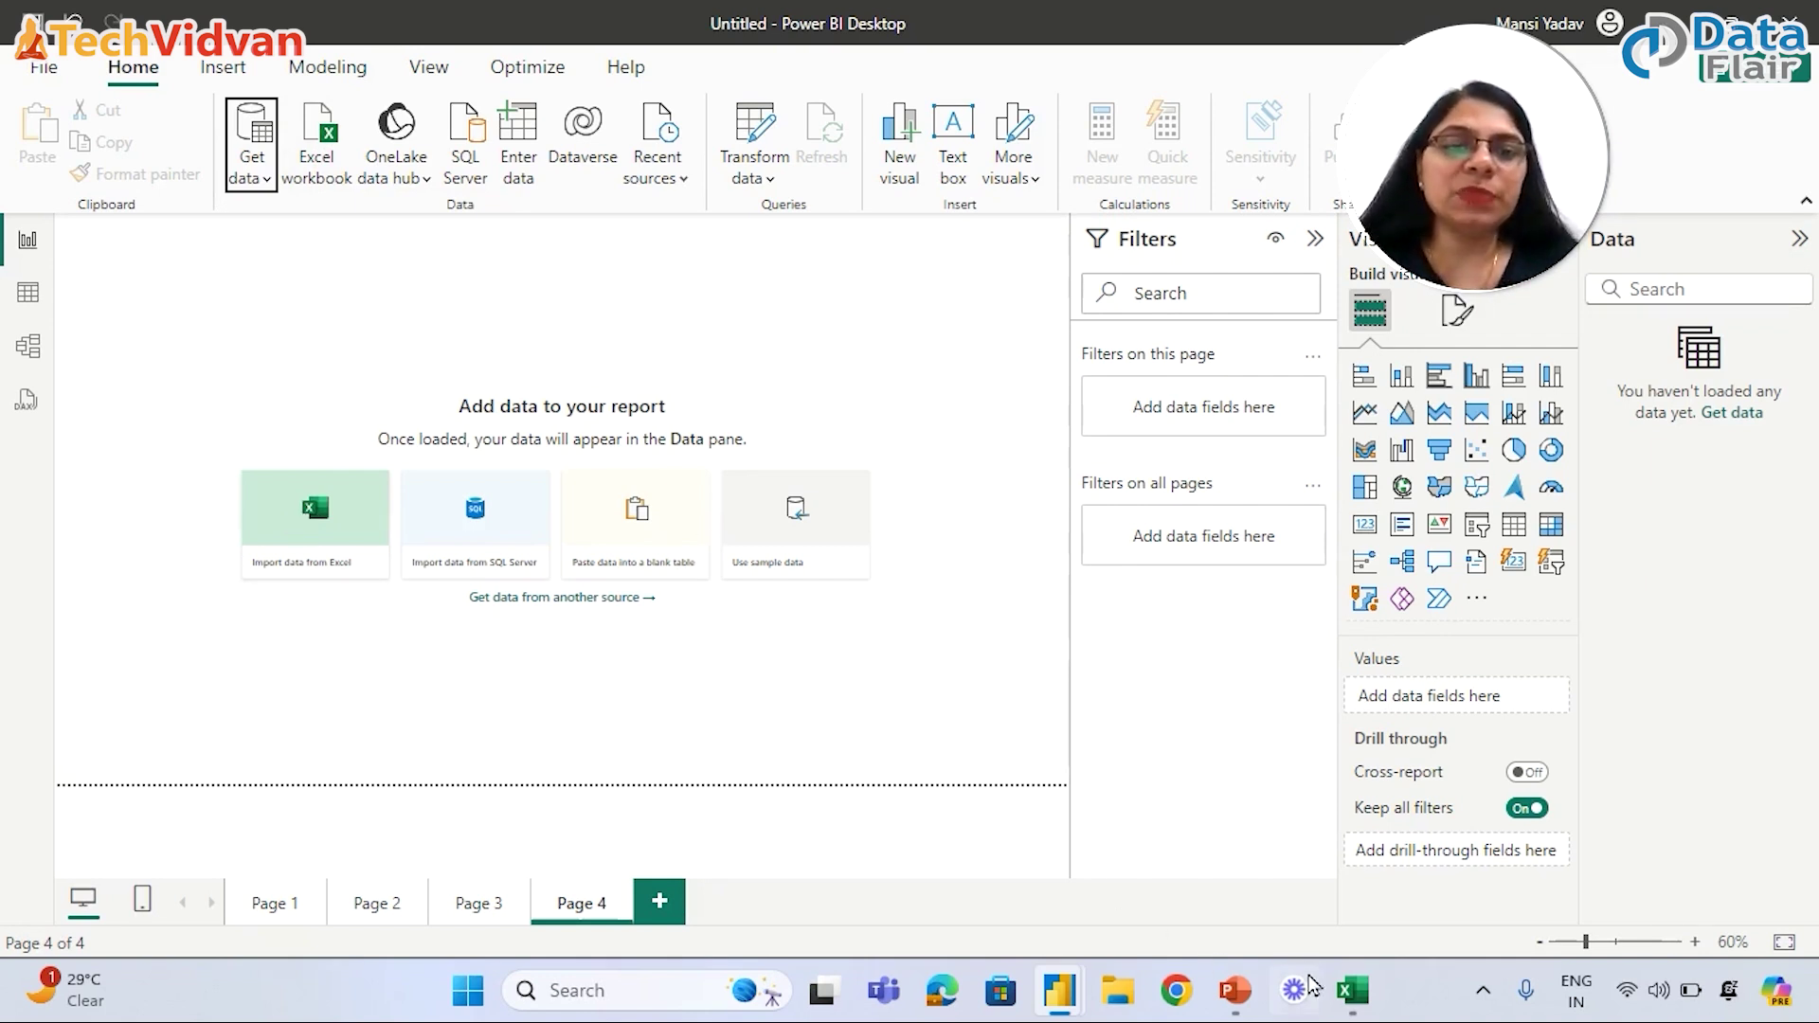
left_click(1352, 990)
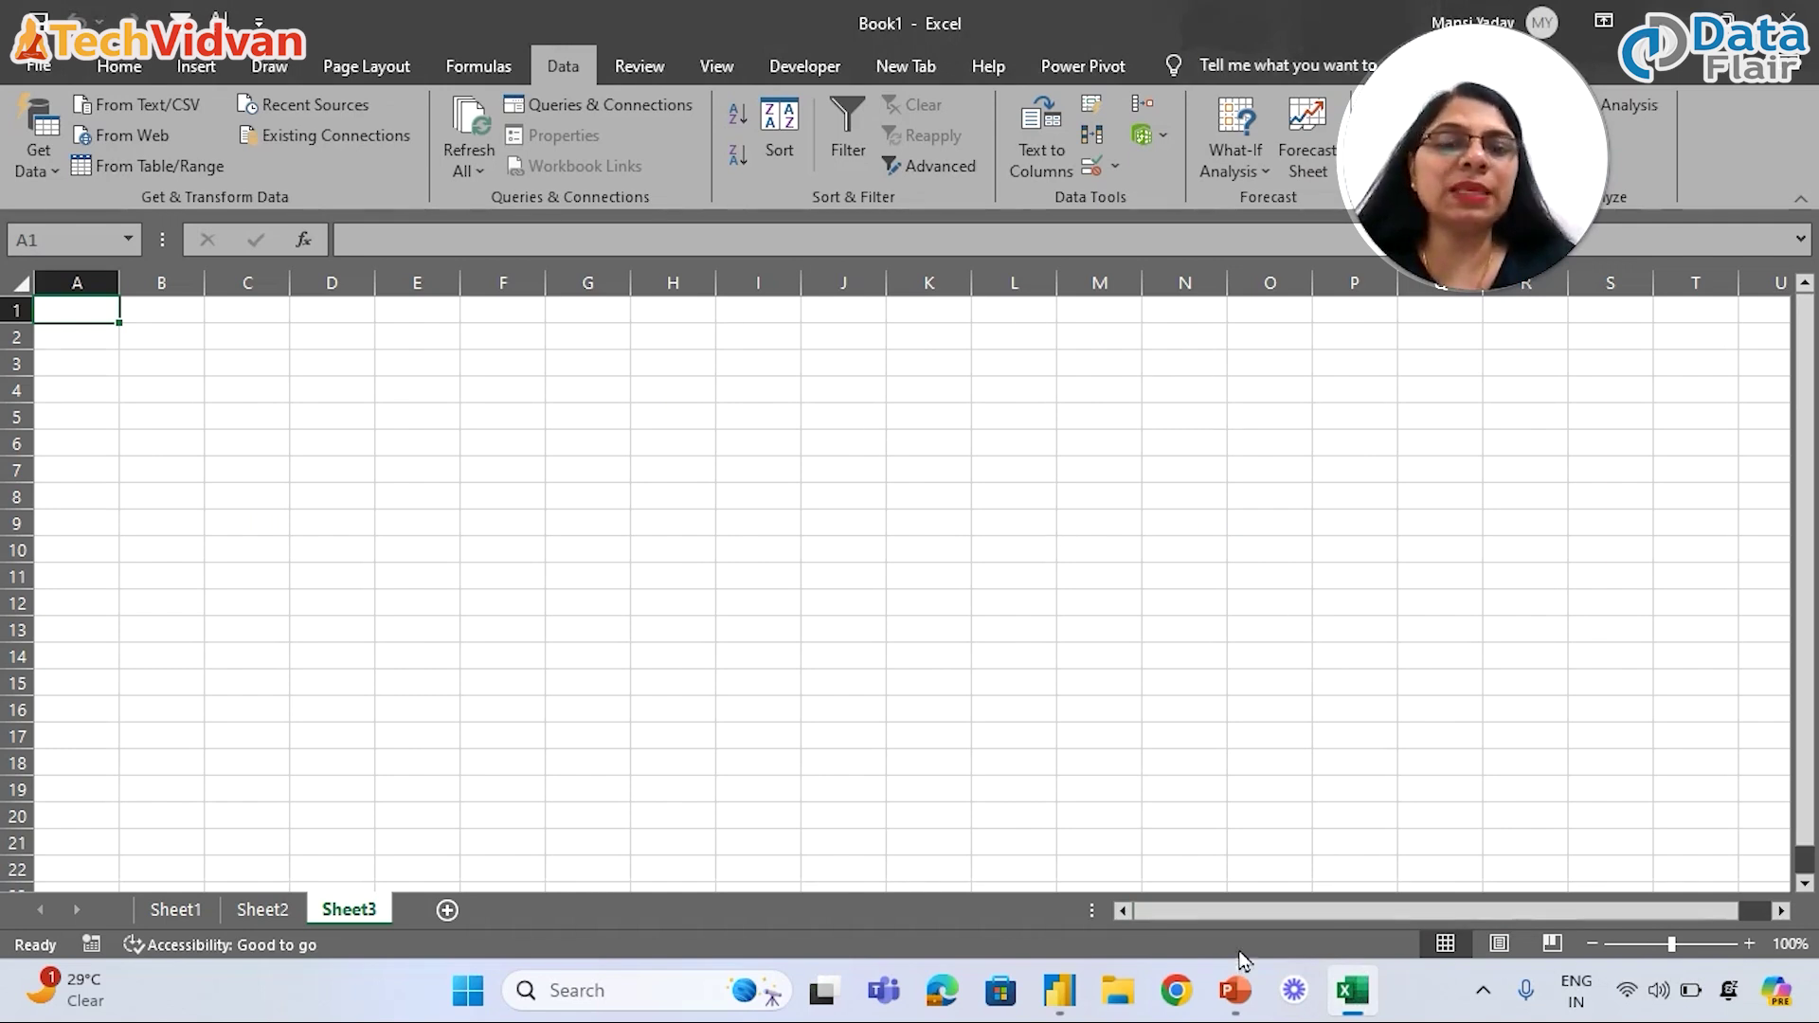
mouse_move(1062, 995)
left_click(962, 857)
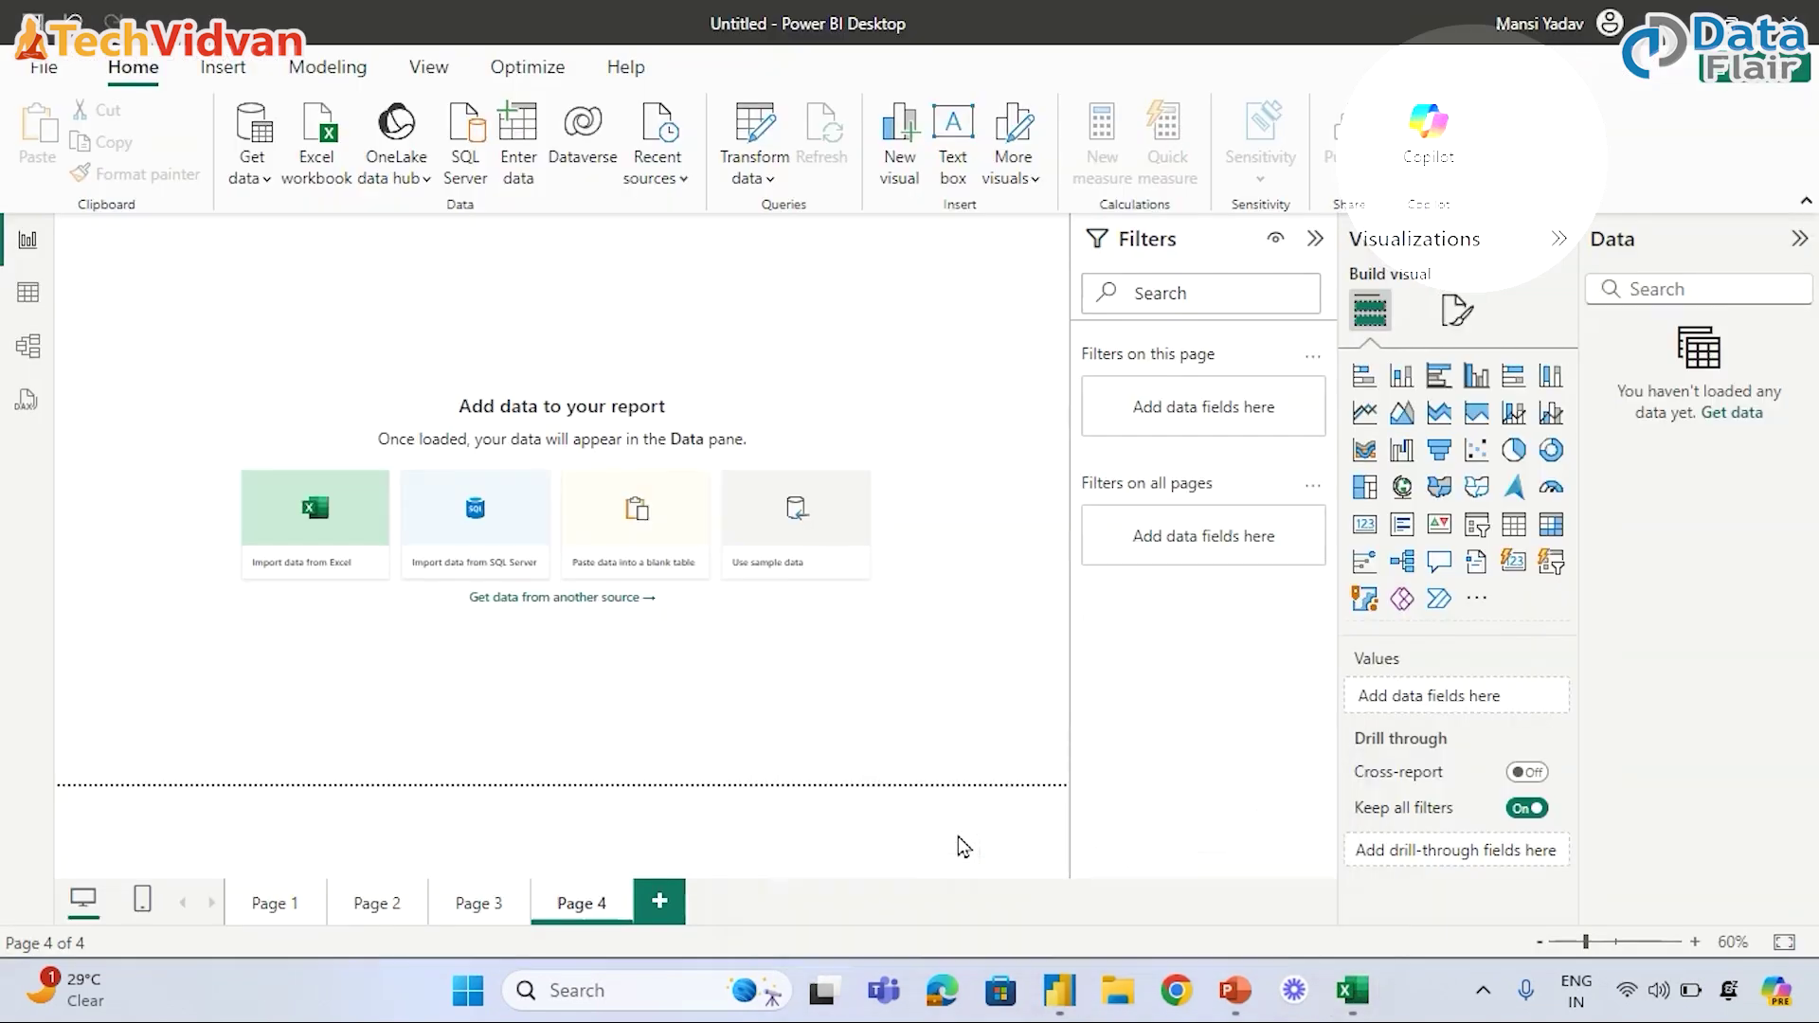